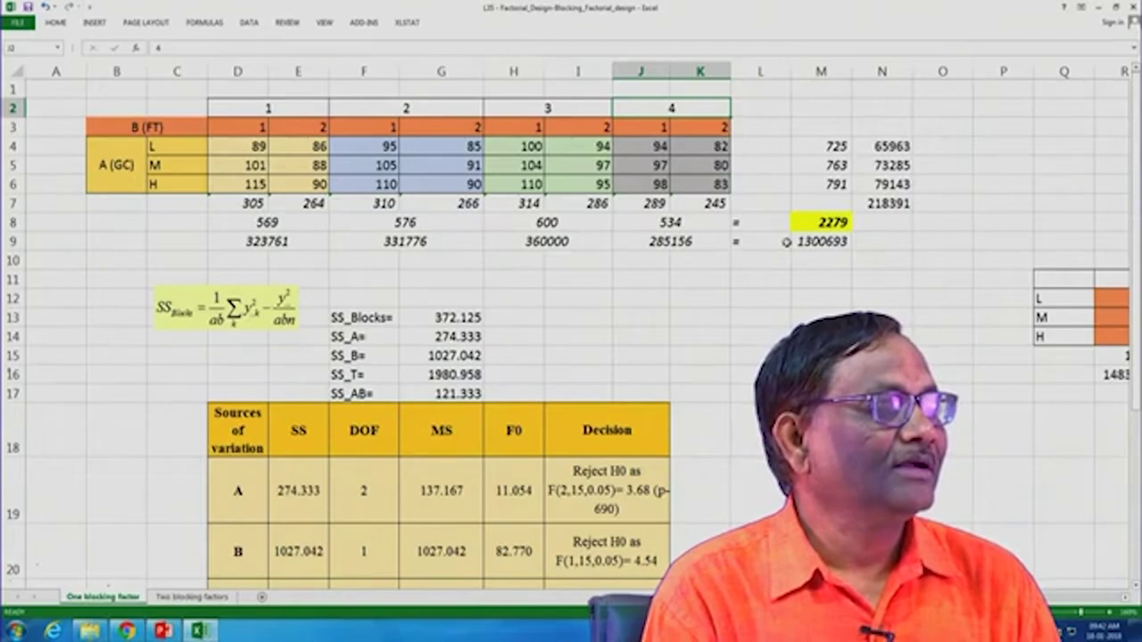
Examine the SUM formulas behind the grand total in M8 and the first block's total in row 8.
{"action": "left_click", "coordinate": [824, 223]}
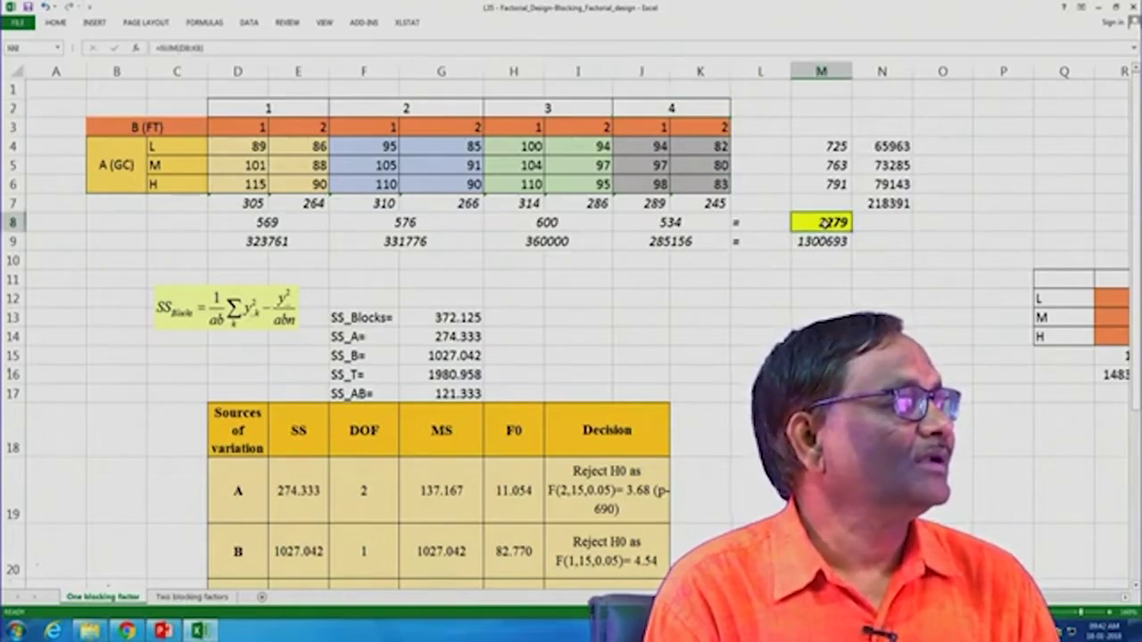
{"action": "double_click", "coordinate": [819, 222]}
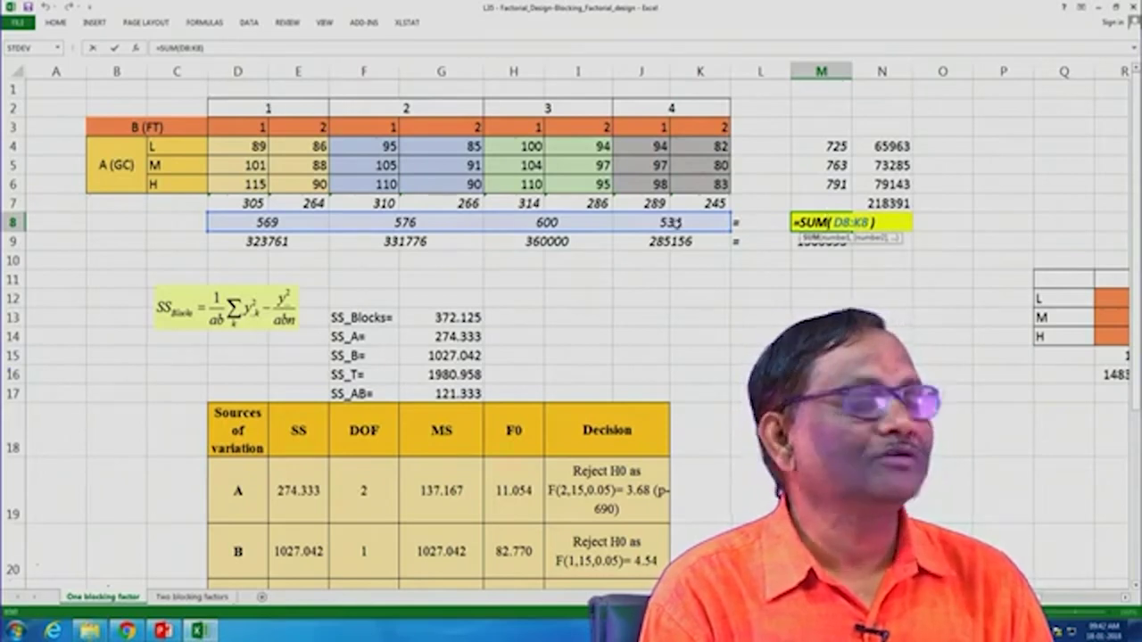
{"action": "left_click", "coordinate": [719, 314]}
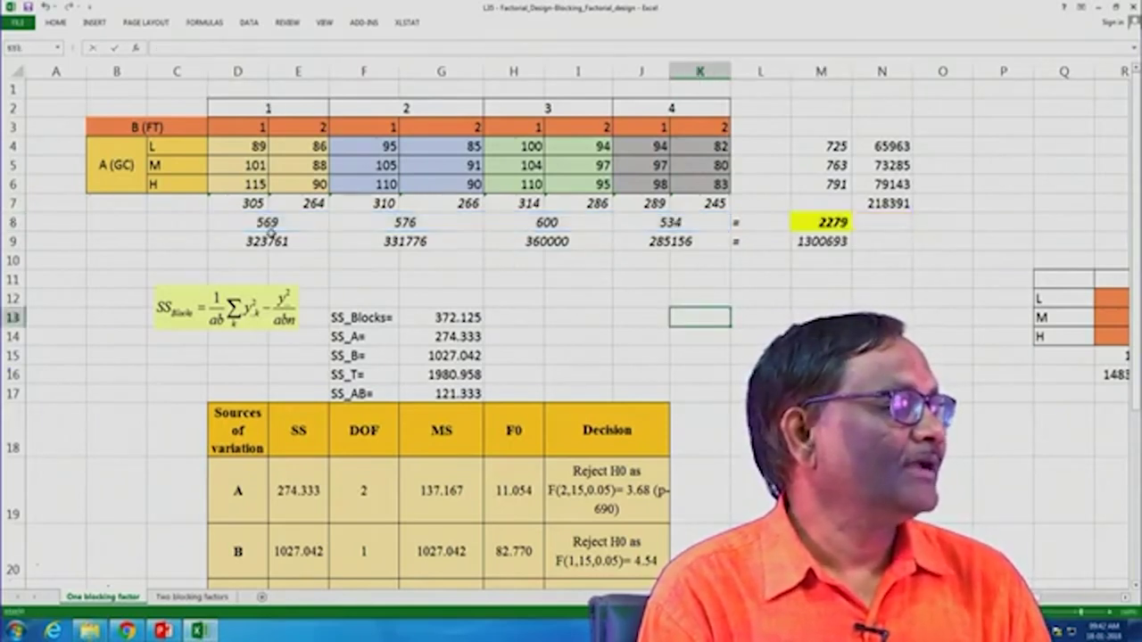
{"action": "double_click", "coordinate": [272, 223]}
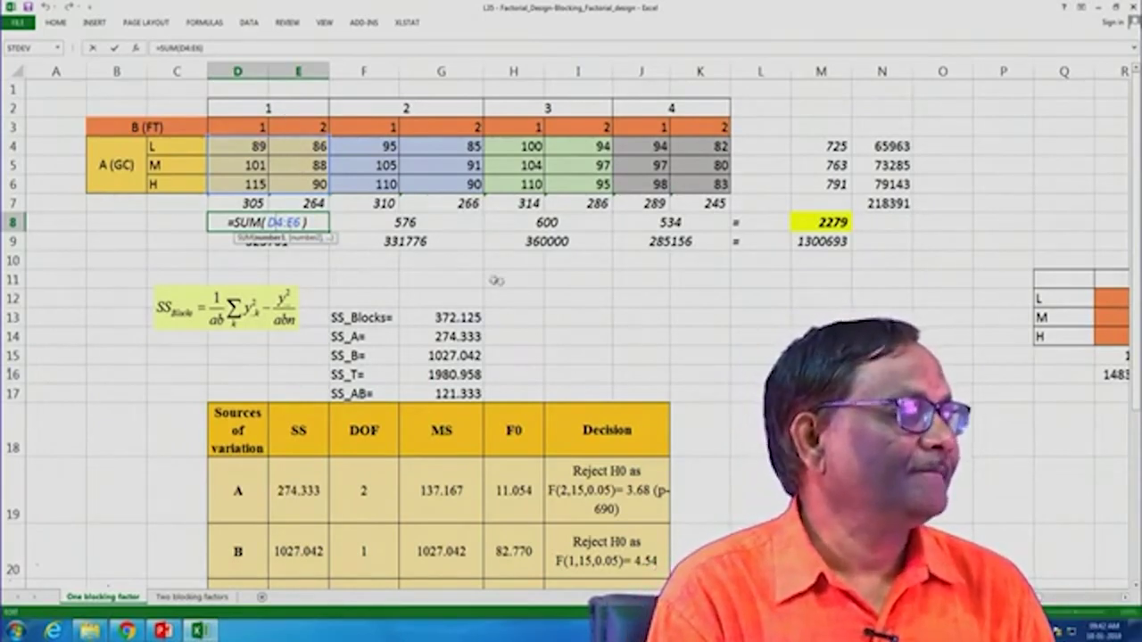
{"action": "key", "text": "Return"}
{"action": "double_click", "coordinate": [821, 222]}
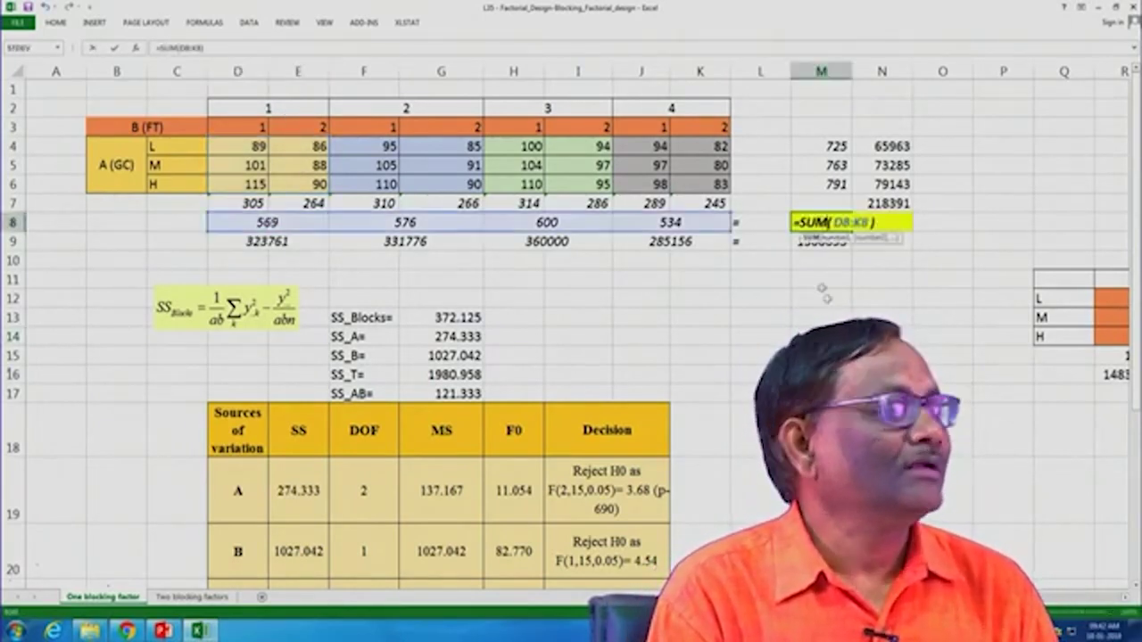
{"action": "left_click", "coordinate": [821, 337]}
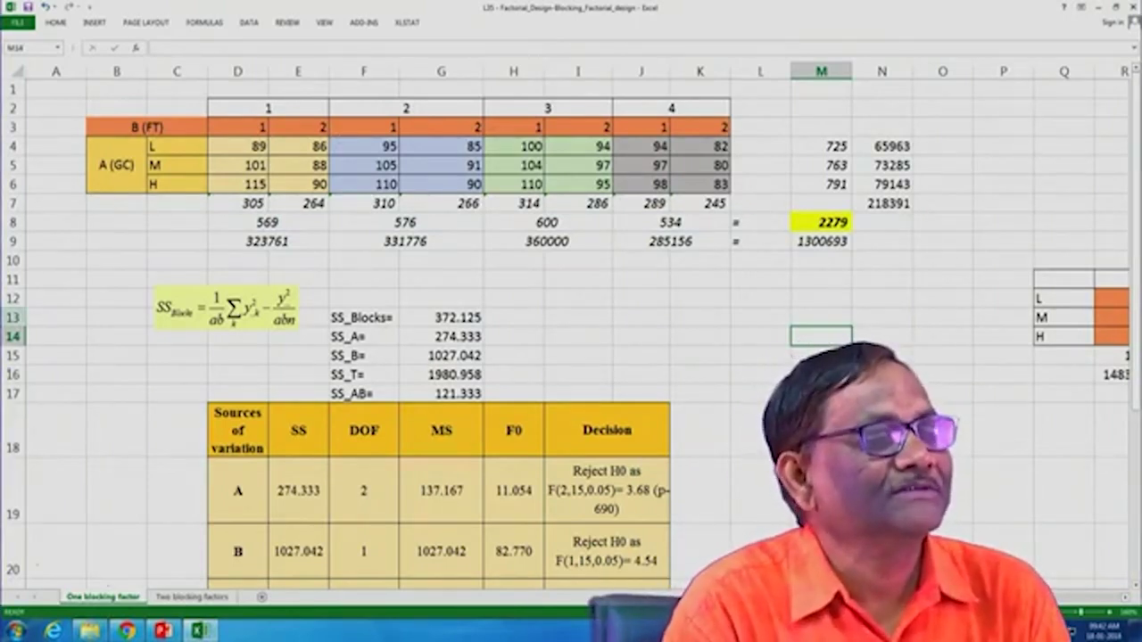
{"action": "left_click", "coordinate": [846, 280]}
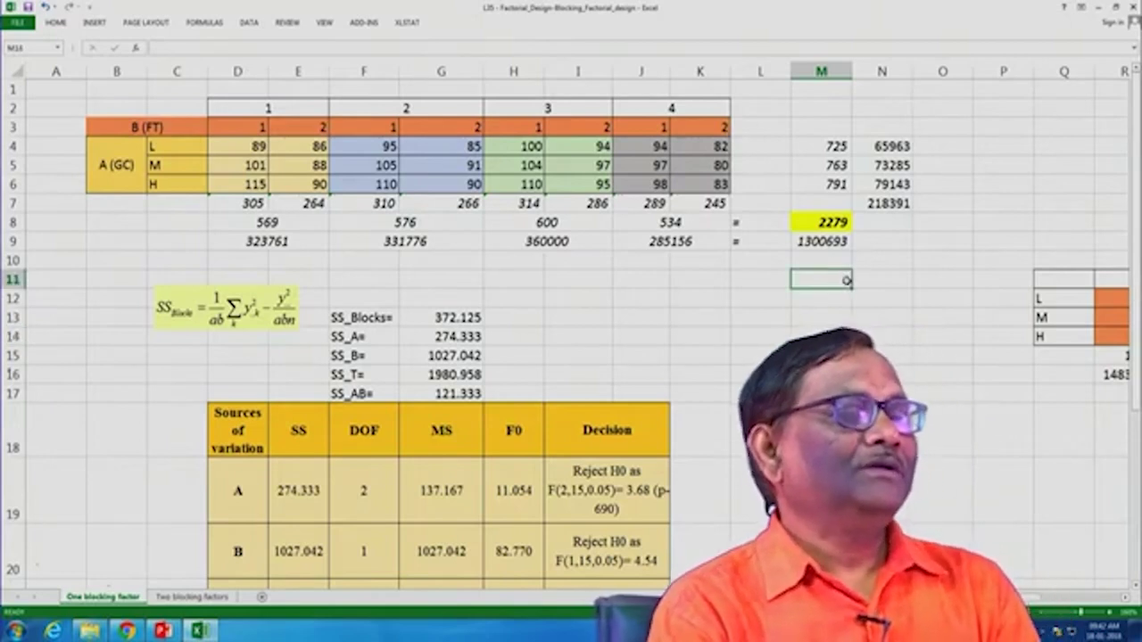
Calculate the grand mean in N8 by dividing the grand total in M8 by 24.
{"action": "left_click", "coordinate": [889, 224]}
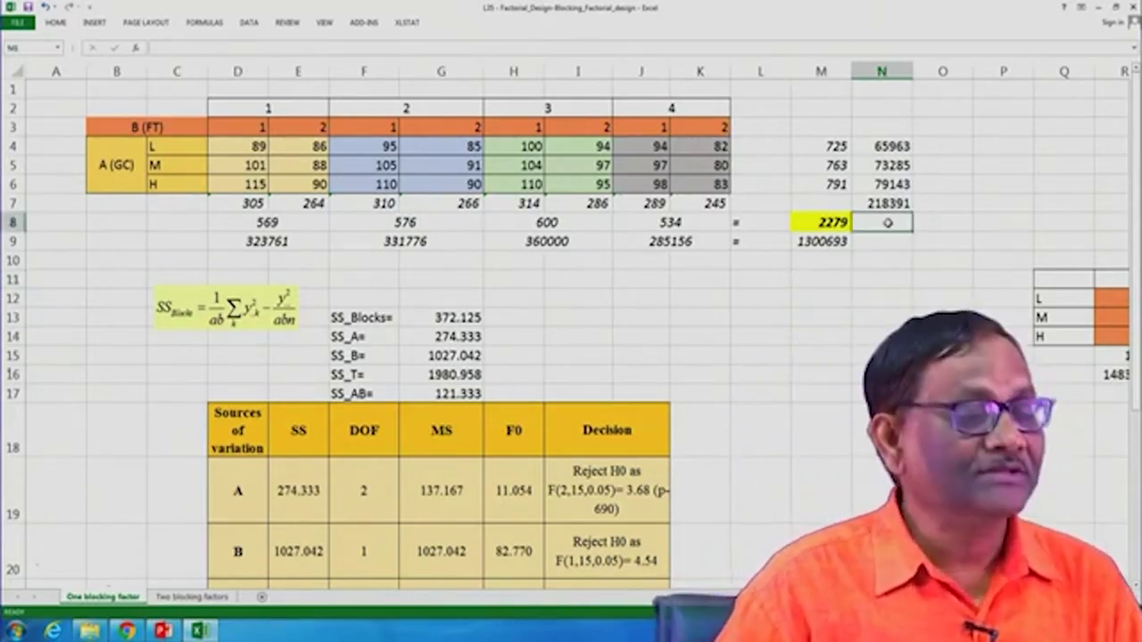
{"action": "type", "text": "="}
{"action": "left_click", "coordinate": [834, 225]}
{"action": "type", "text": "/"}
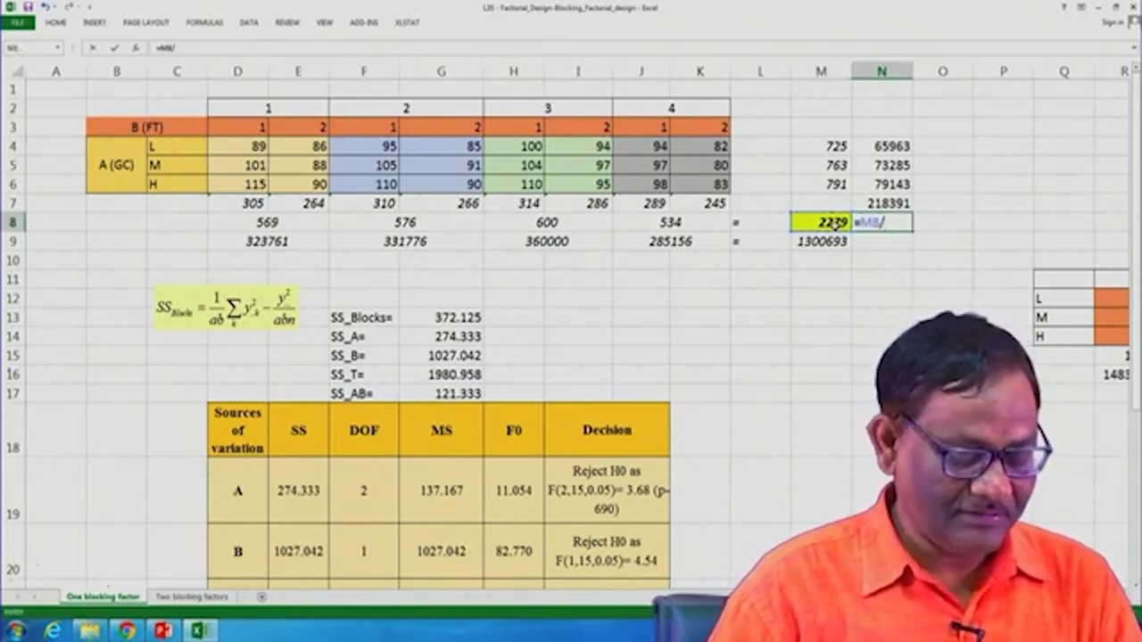
{"action": "type", "text": "24"}
{"action": "key", "text": "Return"}
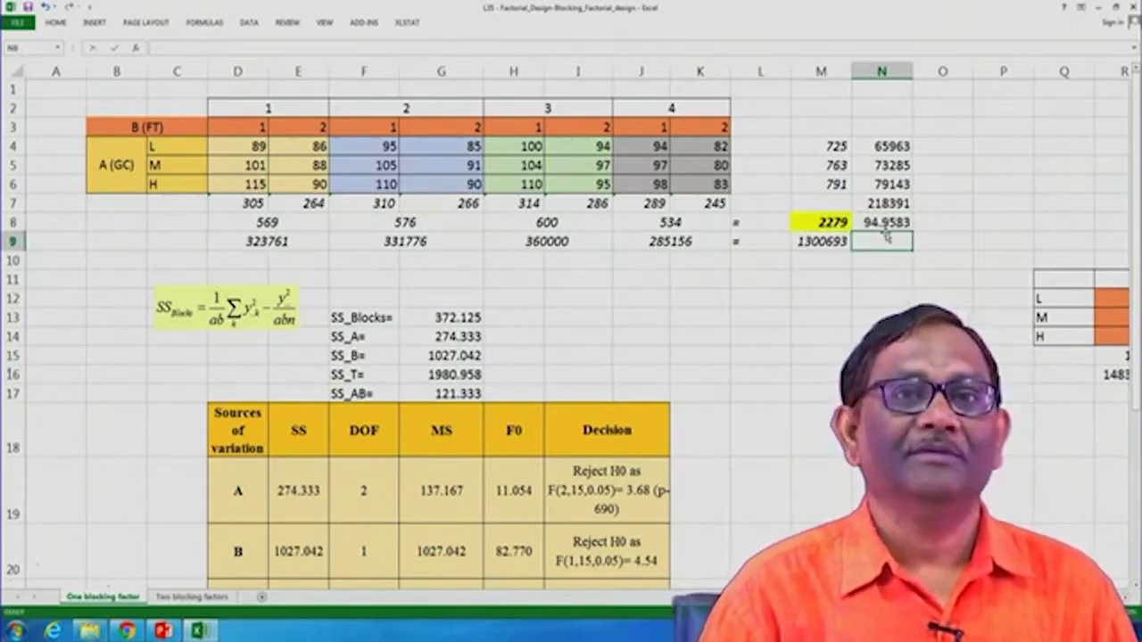
{"action": "left_click", "coordinate": [883, 226]}
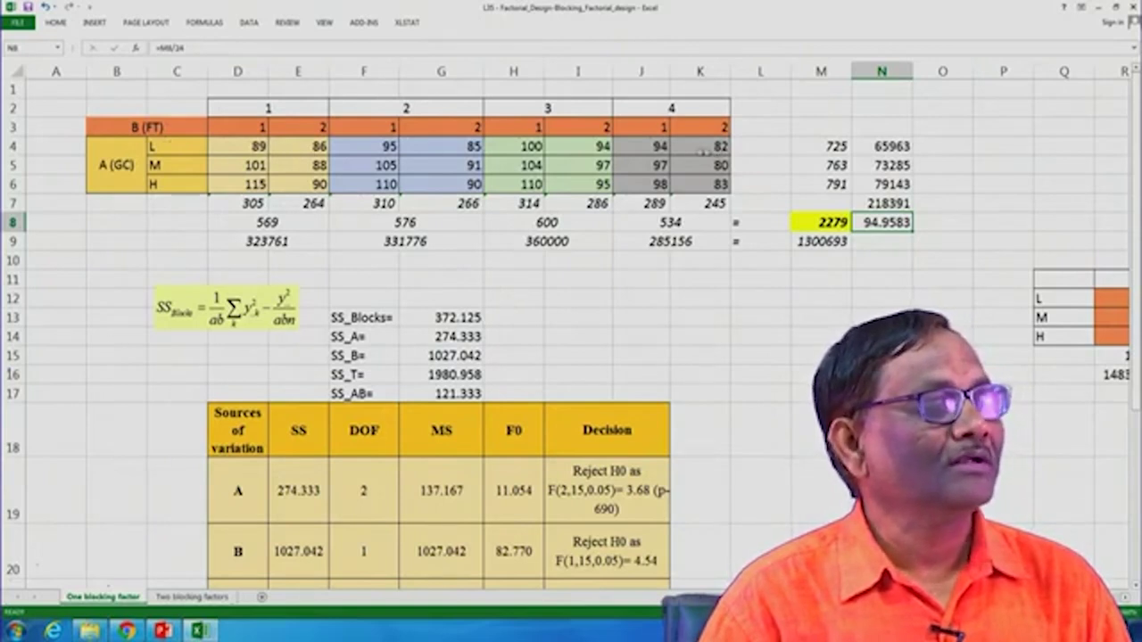
Check the sum formula in M4 and calculate the mean of level L in O4 as =M4/8.
{"action": "double_click", "coordinate": [832, 152]}
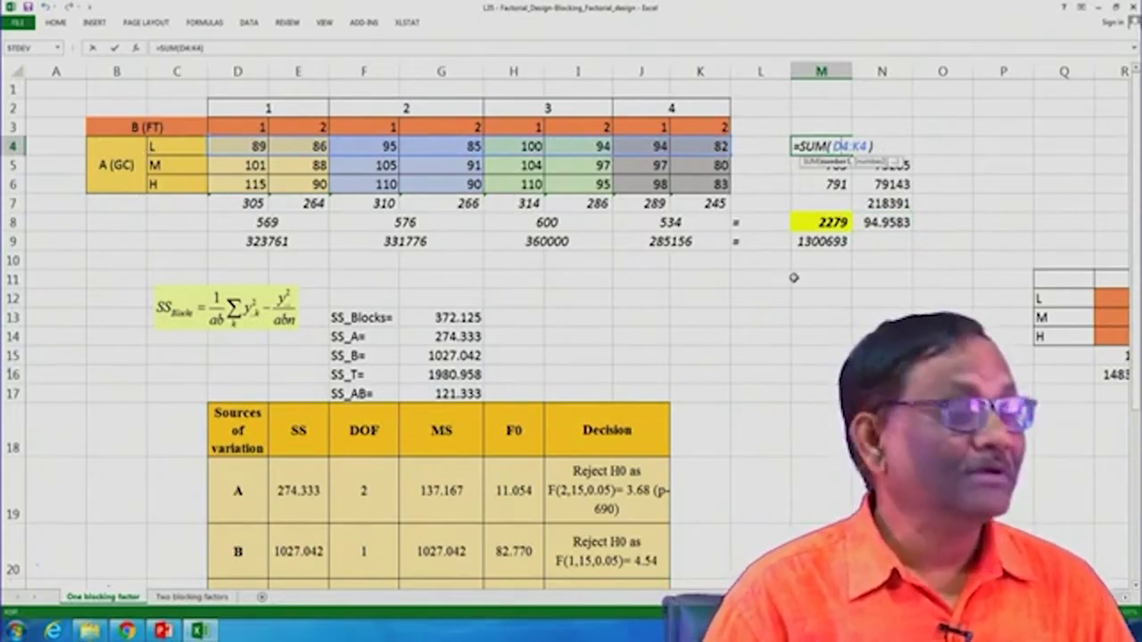
{"action": "key", "text": "ctrl+Return"}
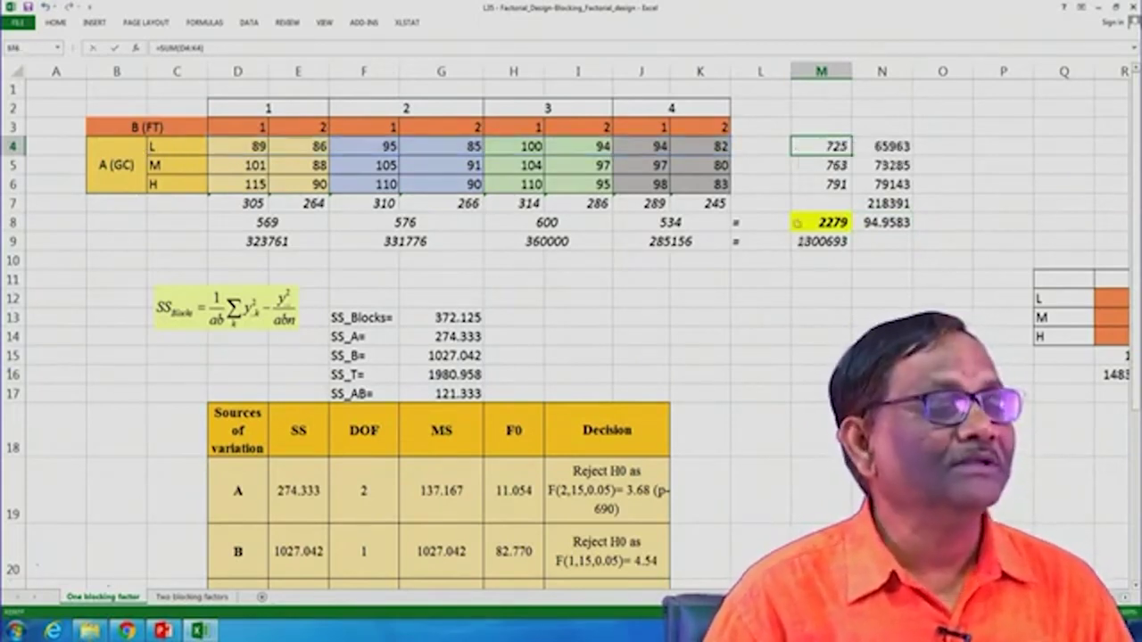
{"action": "left_click", "coordinate": [932, 148]}
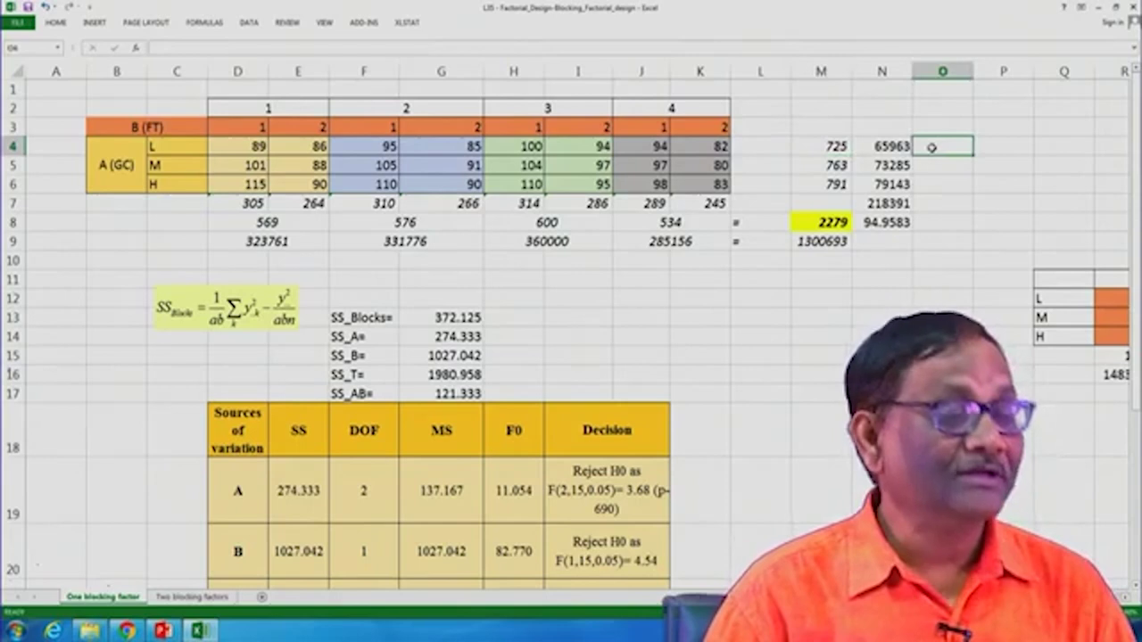
{"action": "type", "text": "="}
{"action": "left_click", "coordinate": [836, 149]}
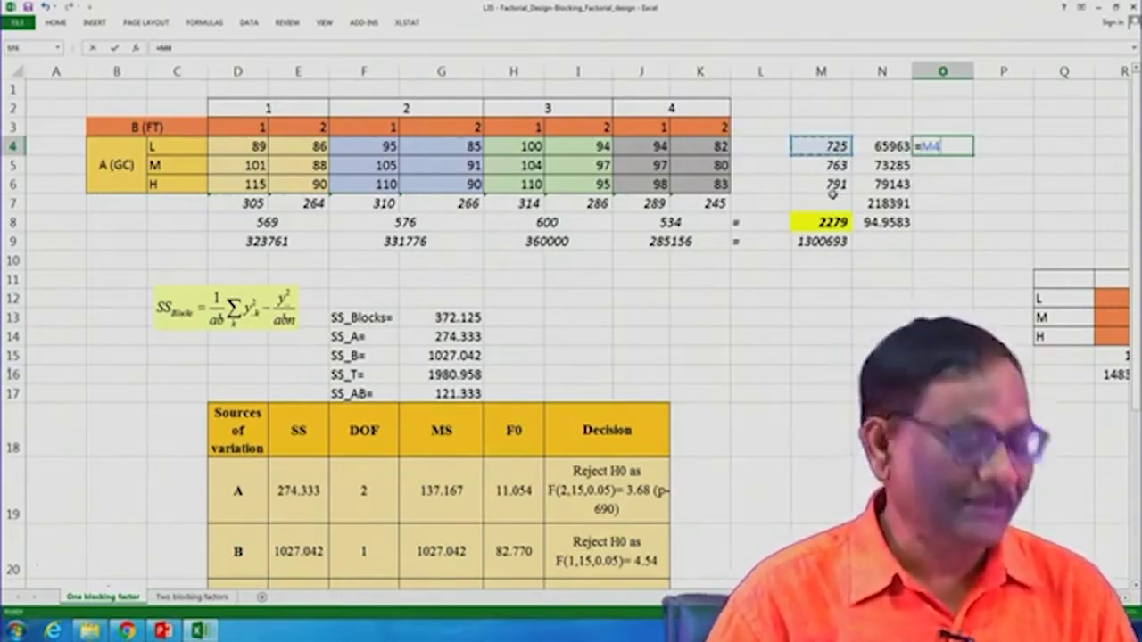
{"action": "type", "text": "/("}
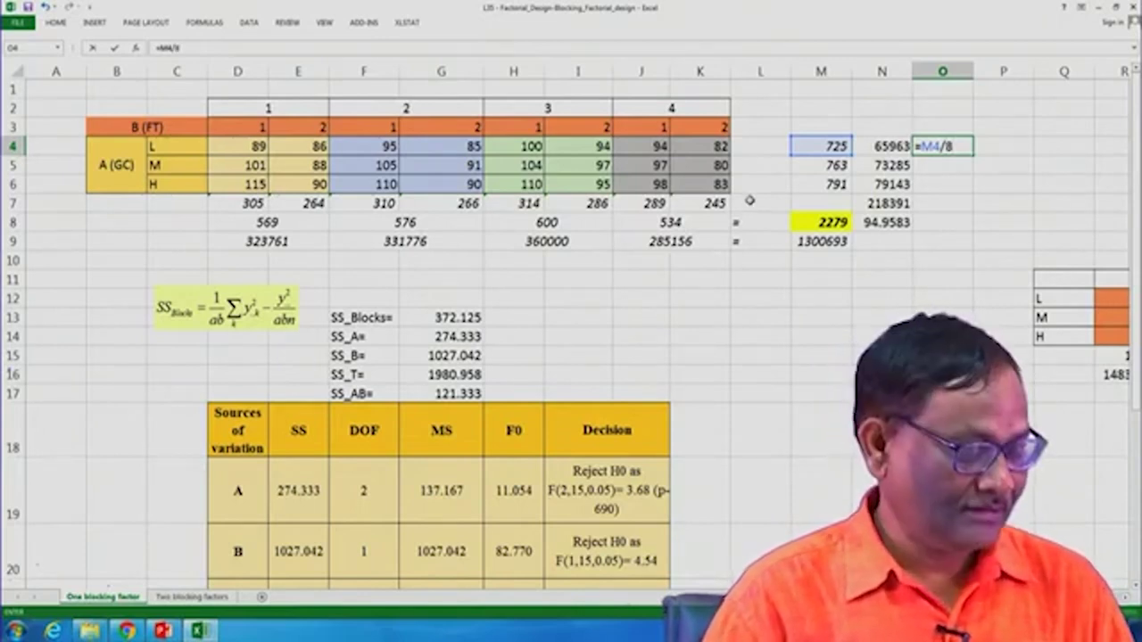
{"action": "key", "text": "Return"}
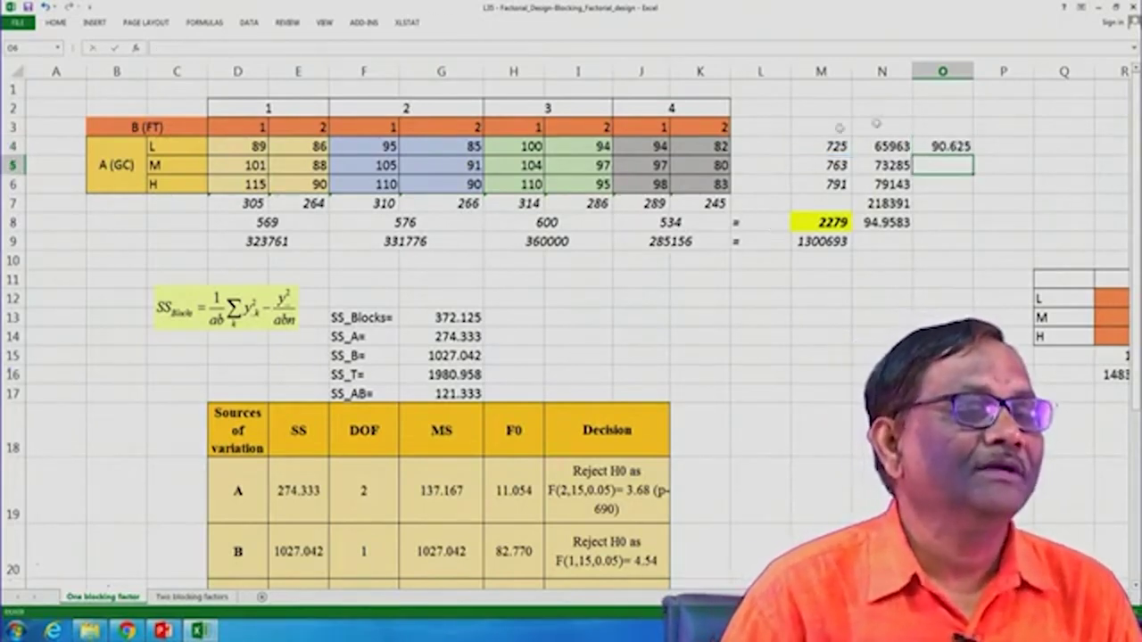
Fill the mean formula from O4 down to O6 for levels M and H.
{"action": "left_click", "coordinate": [949, 148]}
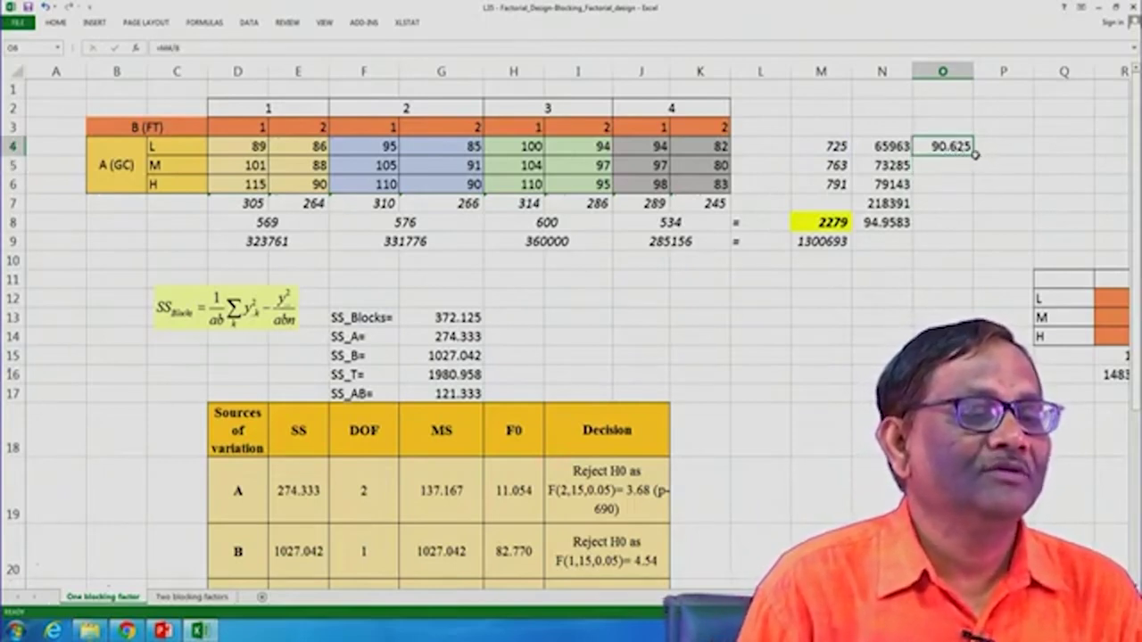
{"action": "left_click_drag", "start_coordinate": [974, 155], "coordinate": [976, 193]}
{"action": "left_click", "coordinate": [941, 295]}
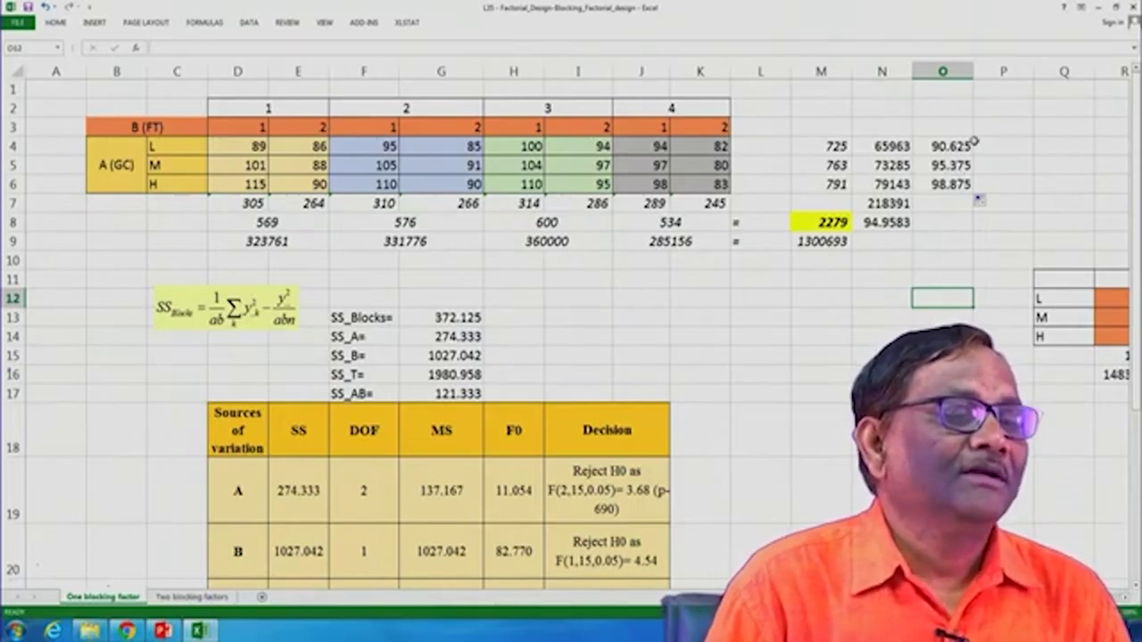
Label P3 as Ti and calculate the effect of level L in P4 as =O4-N8.
{"action": "left_click", "coordinate": [999, 132]}
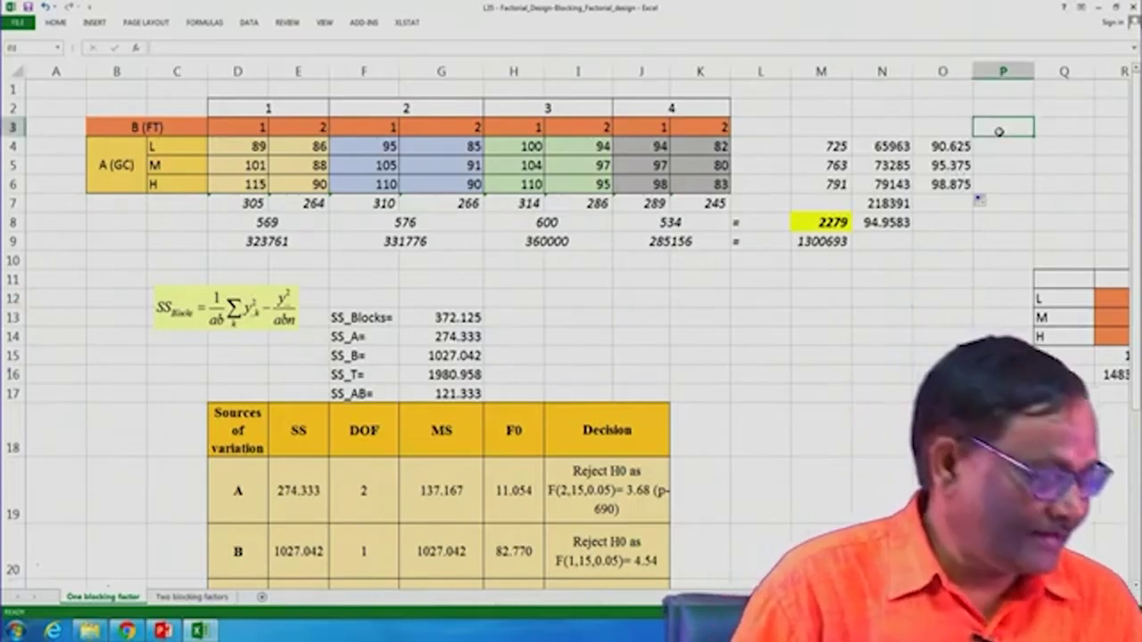
{"action": "type", "text": "Ti"}
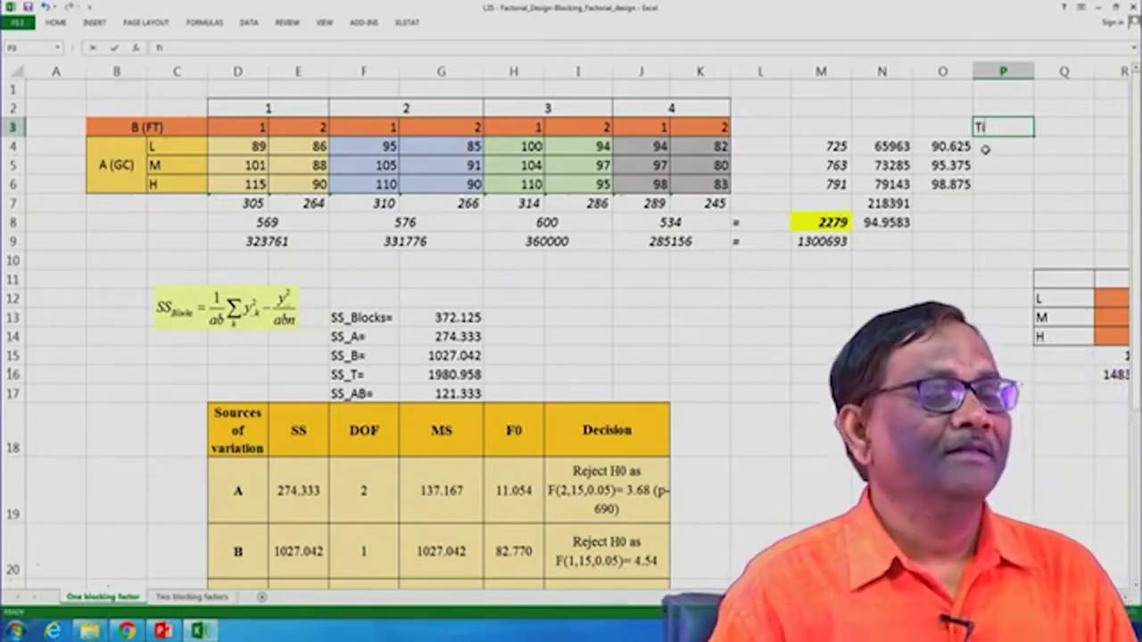
{"action": "left_click", "coordinate": [985, 150]}
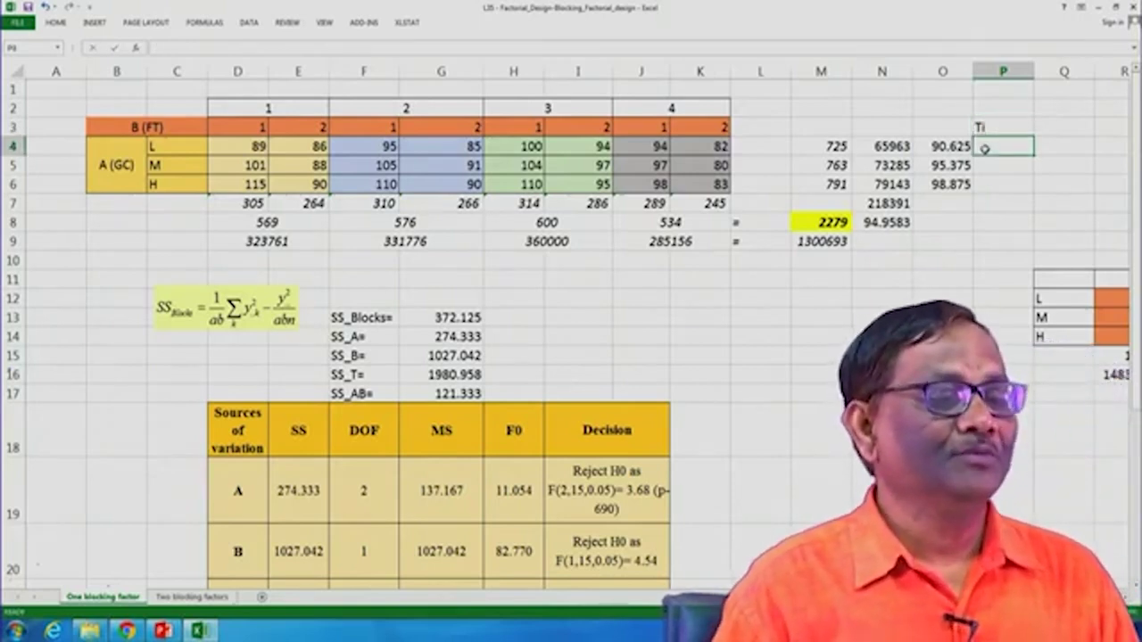
{"action": "type", "text": "="}
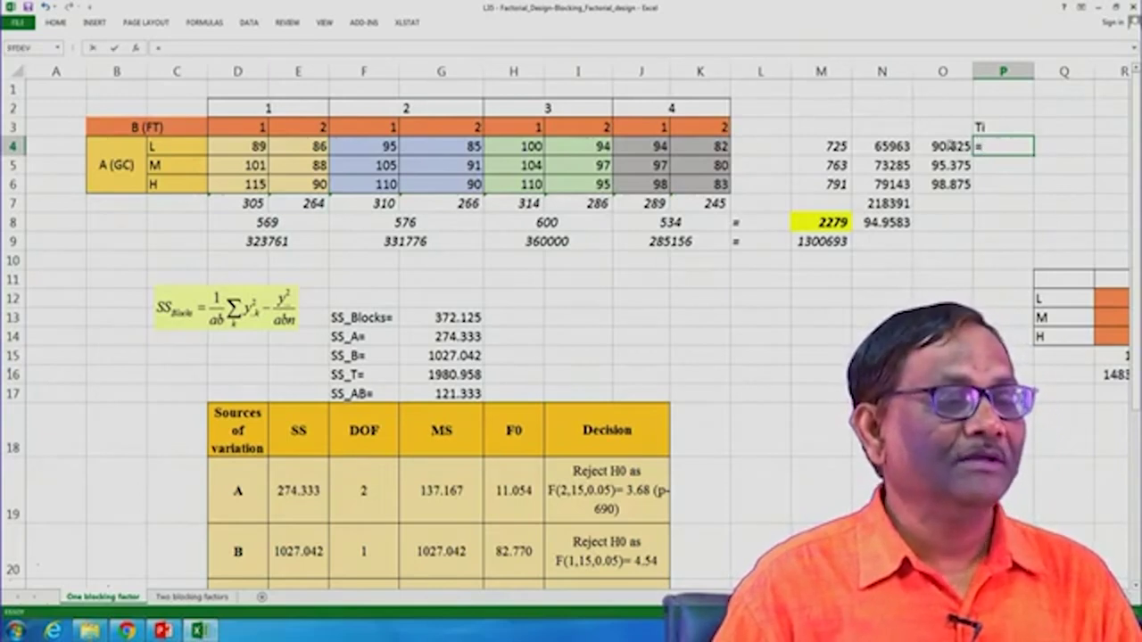
{"action": "left_click", "coordinate": [945, 144]}
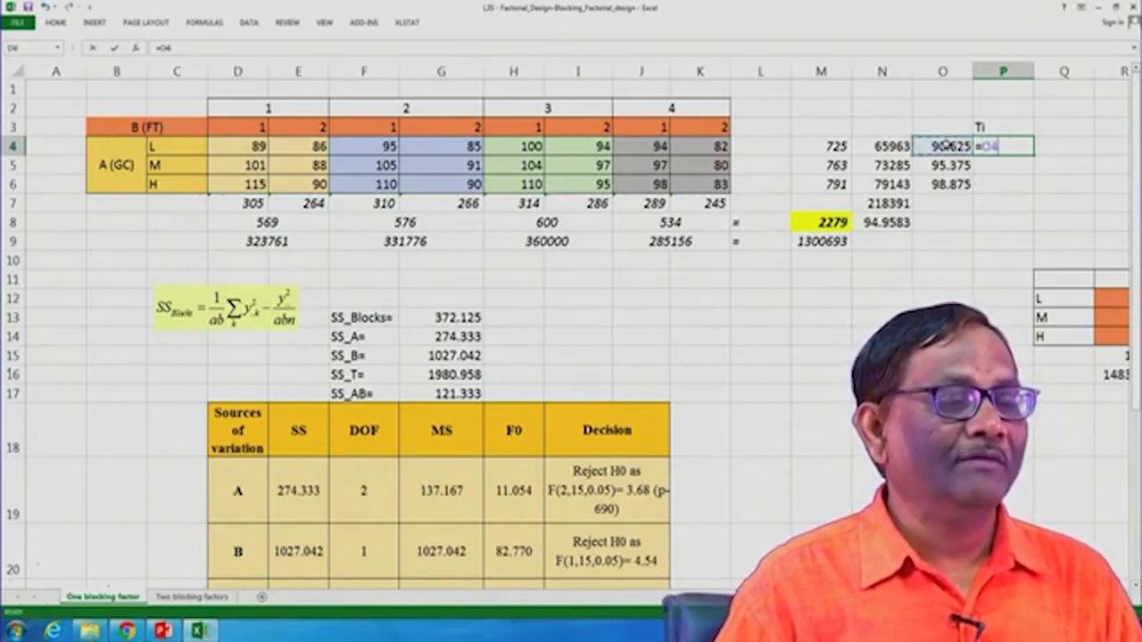
{"action": "type", "text": "-"}
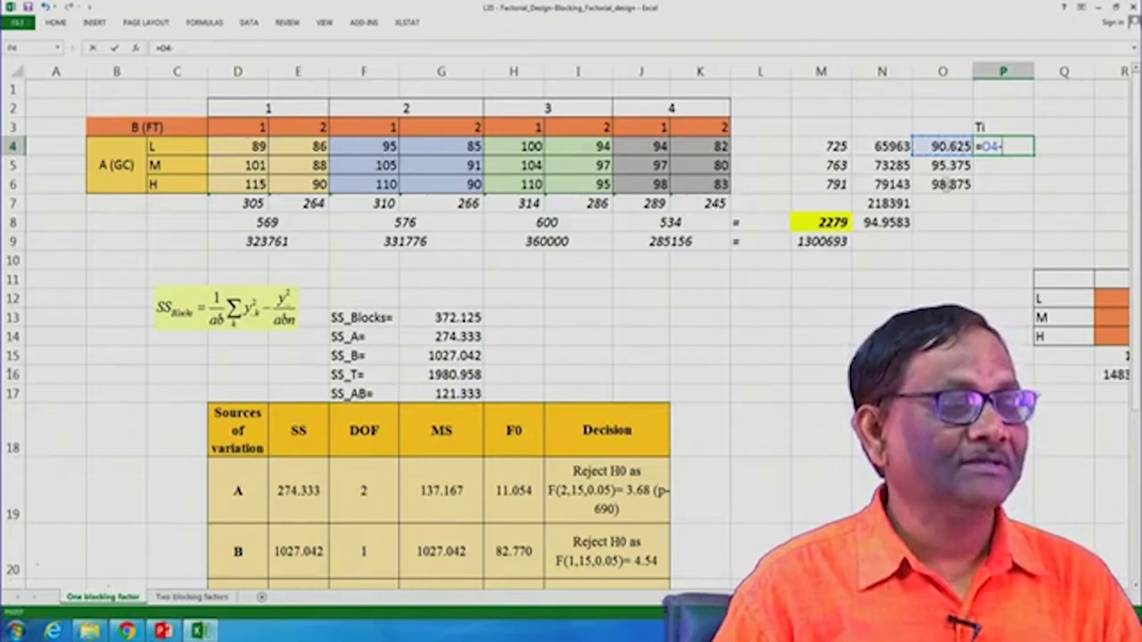
{"action": "left_click", "coordinate": [888, 224]}
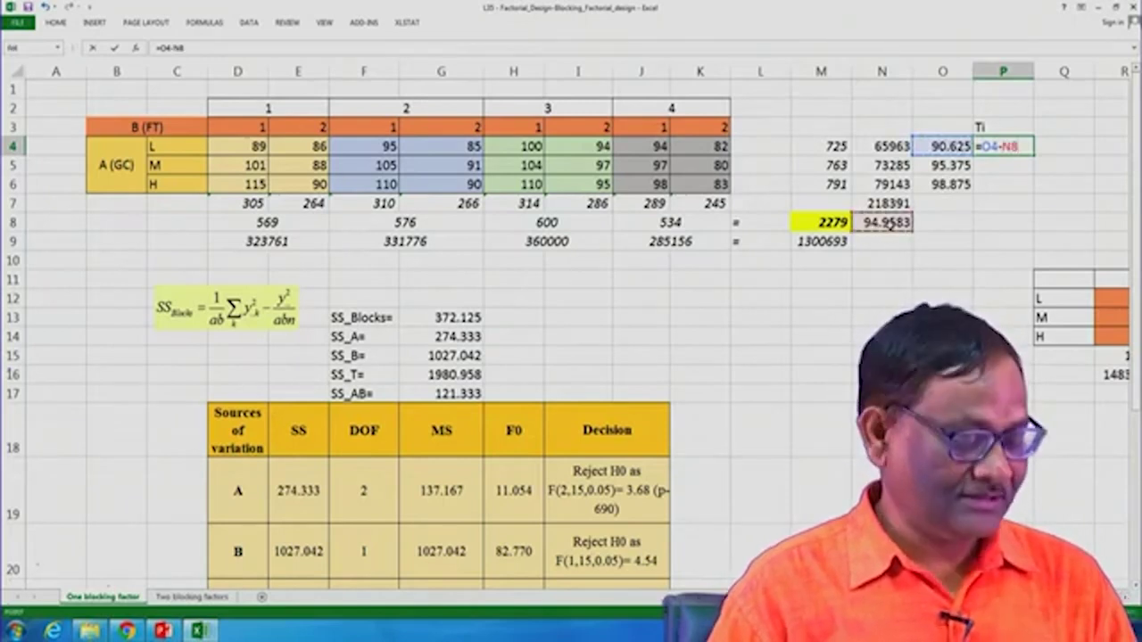
{"action": "key", "text": "Return"}
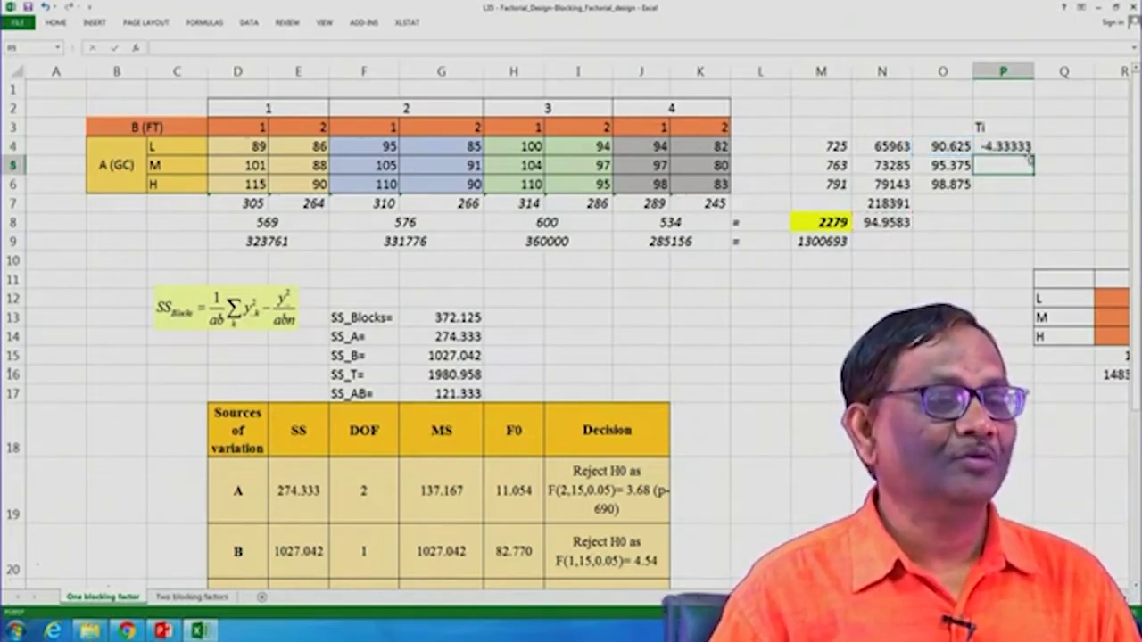
Try to fill the effect formula from P4 down to P6.
{"action": "left_click", "coordinate": [1026, 149]}
{"action": "left_click_drag", "start_coordinate": [1036, 163], "coordinate": [1038, 198]}
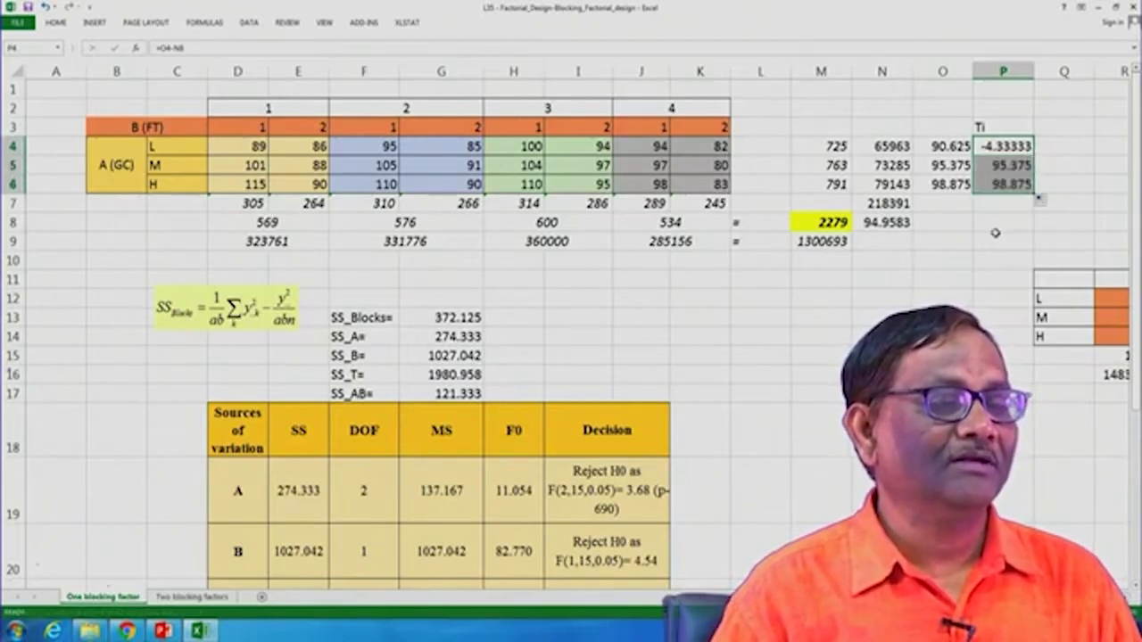
{"action": "left_click", "coordinate": [1024, 147]}
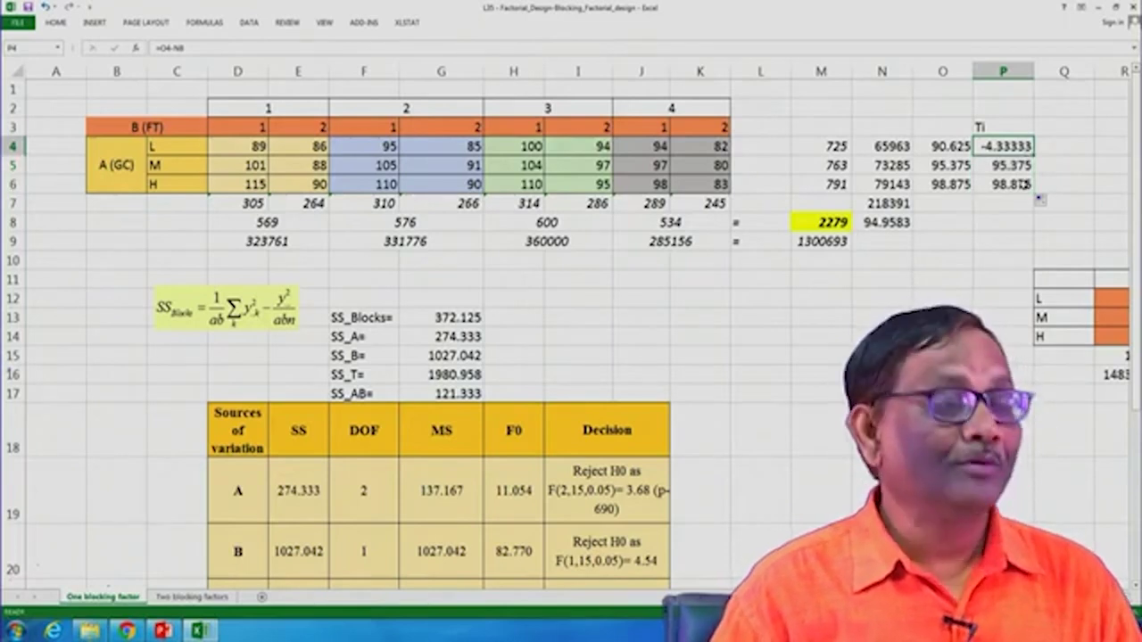
Replace the formula in P5 with =O5-N8 to calculate the effect of level M.
{"action": "left_click", "coordinate": [1007, 169]}
{"action": "key", "text": "F2"}
{"action": "key", "text": "BackSpace"}
{"action": "key", "text": "BackSpace"}
{"action": "key", "text": "BackSpace"}
{"action": "key", "text": "BackSpace"}
{"action": "key", "text": "BackSpace"}
{"action": "left_click", "coordinate": [951, 167]}
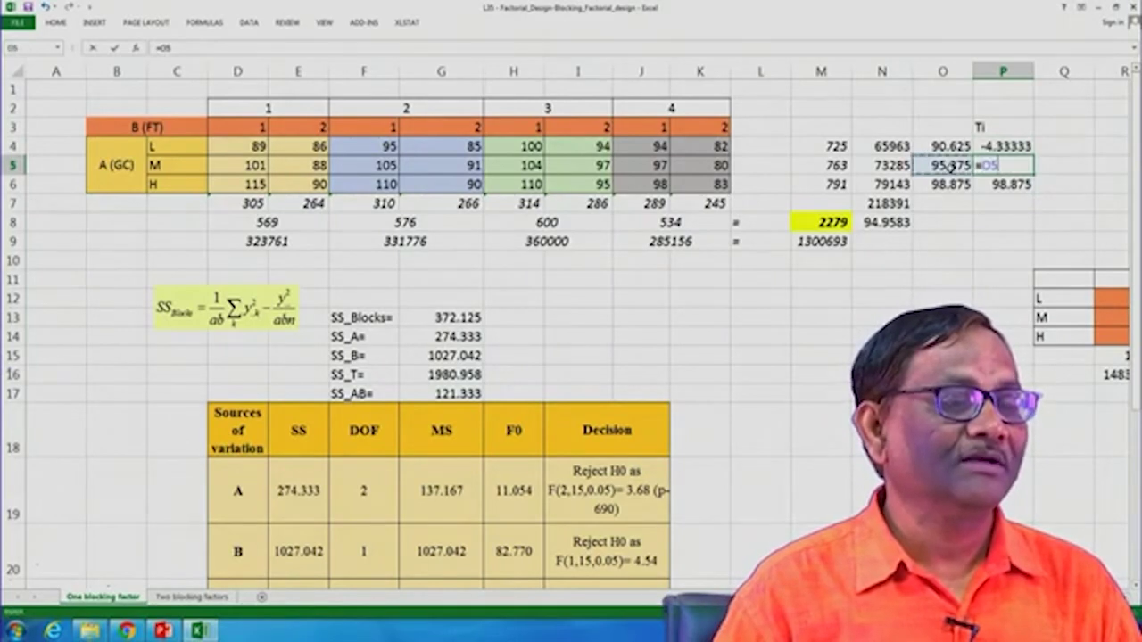
{"action": "type", "text": "-"}
{"action": "left_click", "coordinate": [893, 222]}
{"action": "key", "text": "Return"}
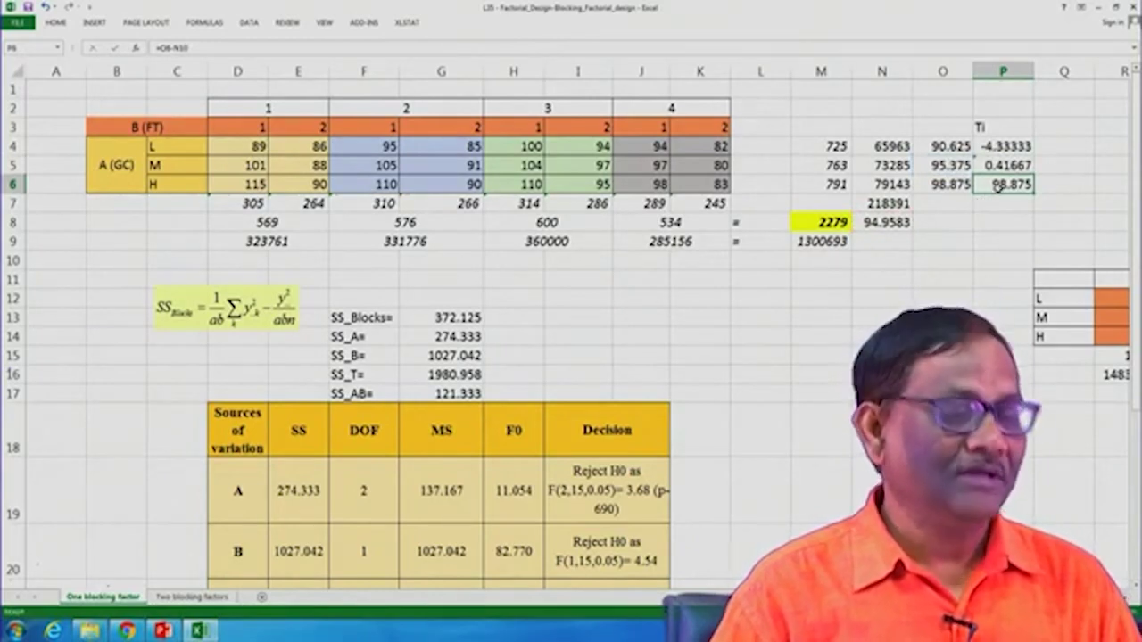
Replace the formula in P6 with =O6-N8 to calculate the effect of level H.
{"action": "type", "text": "="}
{"action": "left_click", "coordinate": [955, 185]}
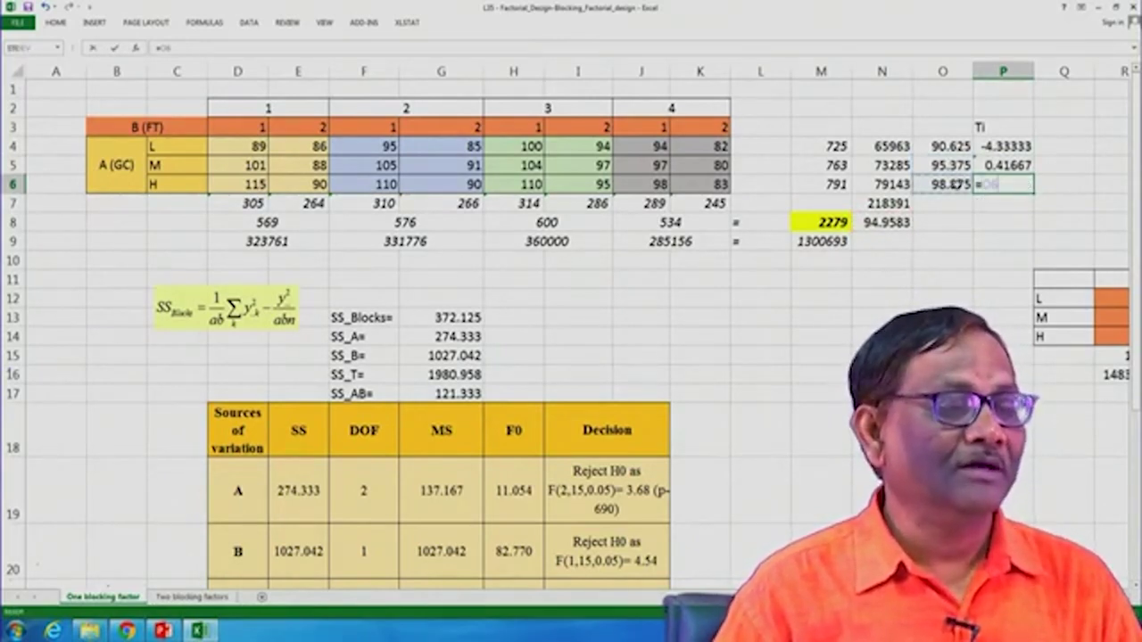
{"action": "type", "text": "-"}
{"action": "left_click", "coordinate": [897, 222]}
{"action": "key", "text": "Return"}
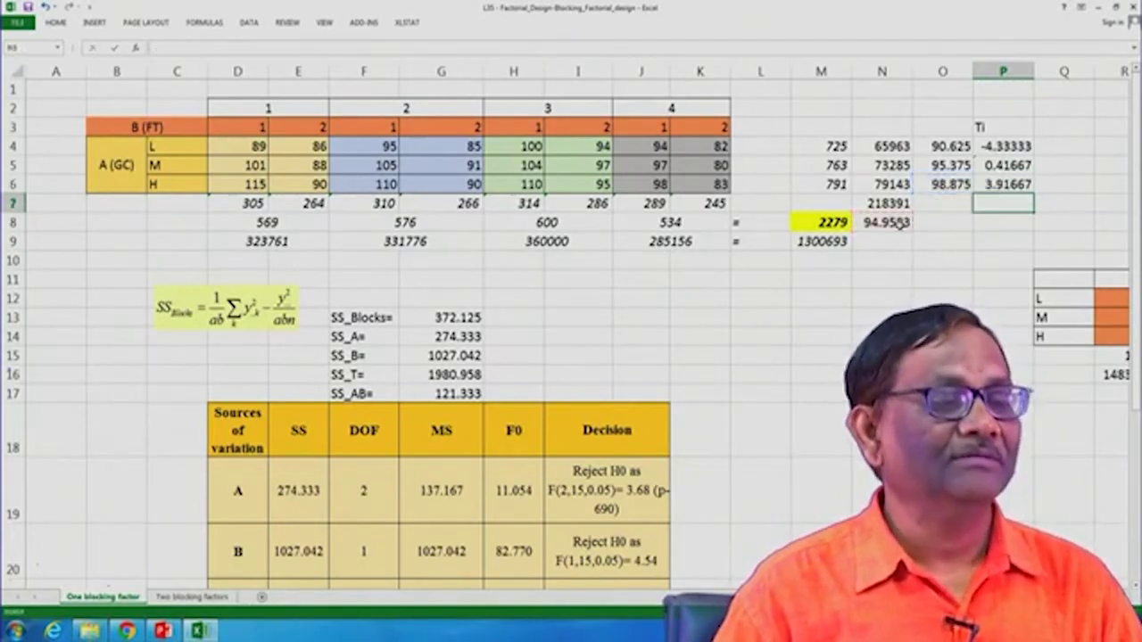
{"action": "left_click", "coordinate": [887, 306]}
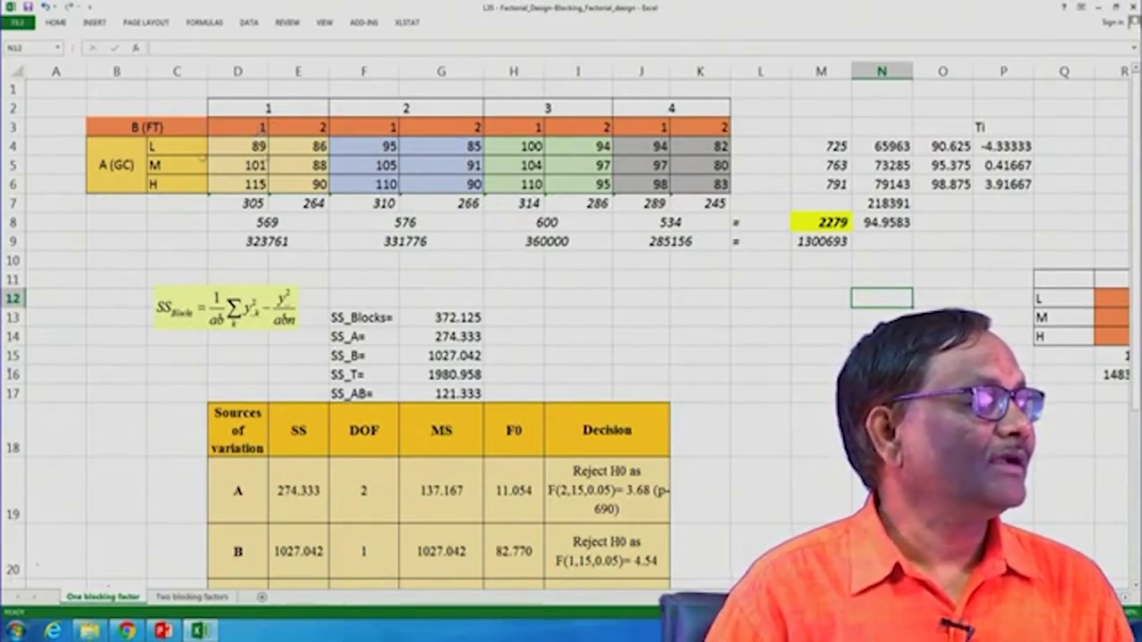
{"action": "left_click", "coordinate": [261, 128]}
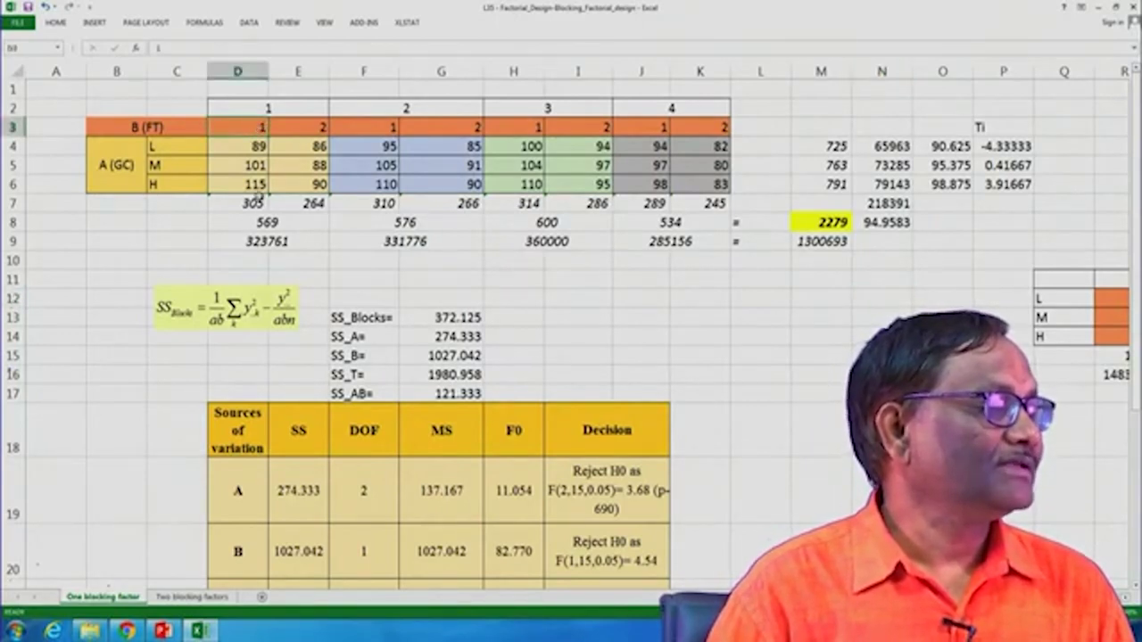
Examine the row 7 totals for level 1 of factor B in each of the four blocks.
{"action": "left_click", "coordinate": [250, 205]}
{"action": "left_click", "coordinate": [383, 129]}
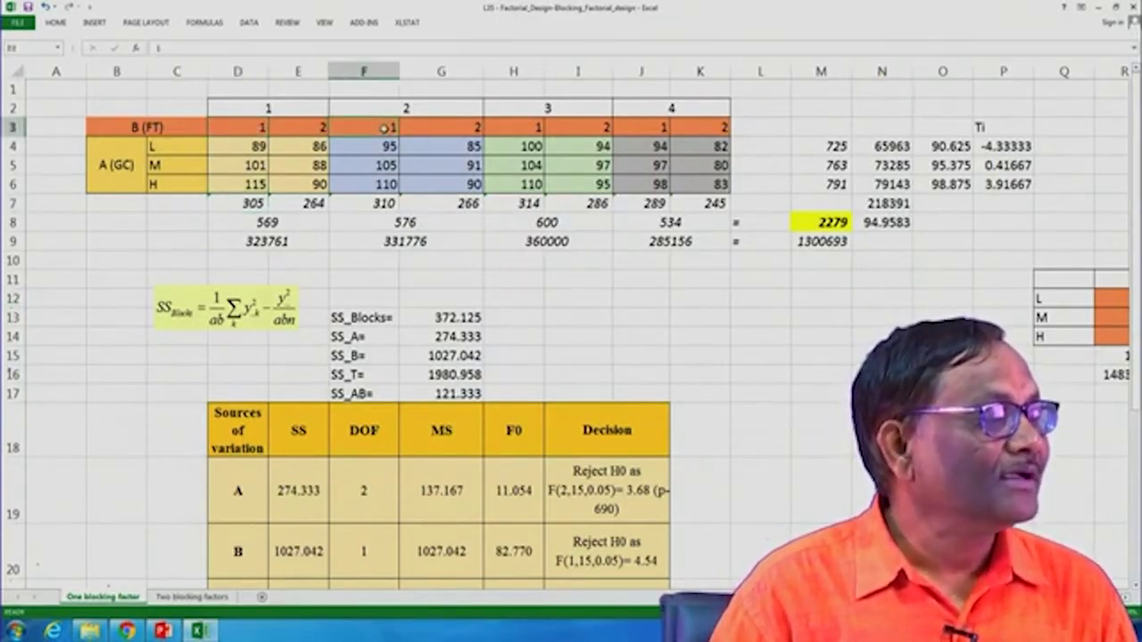
{"action": "left_click", "coordinate": [384, 205]}
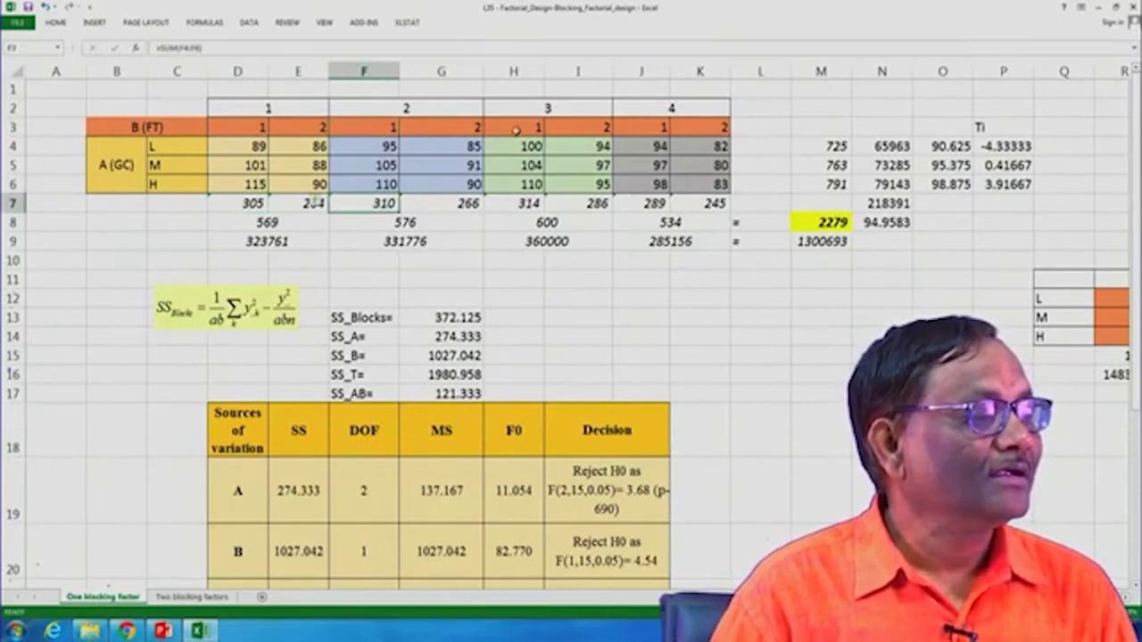
{"action": "left_click", "coordinate": [515, 130]}
{"action": "left_click", "coordinate": [522, 206]}
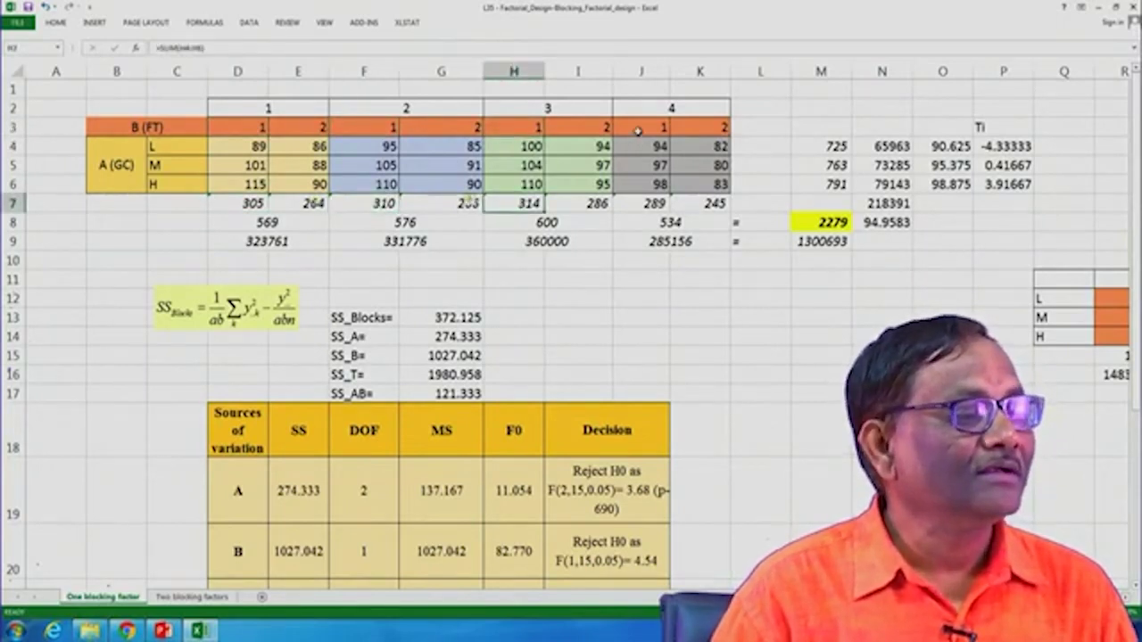
{"action": "left_click", "coordinate": [637, 131]}
{"action": "left_click", "coordinate": [651, 203]}
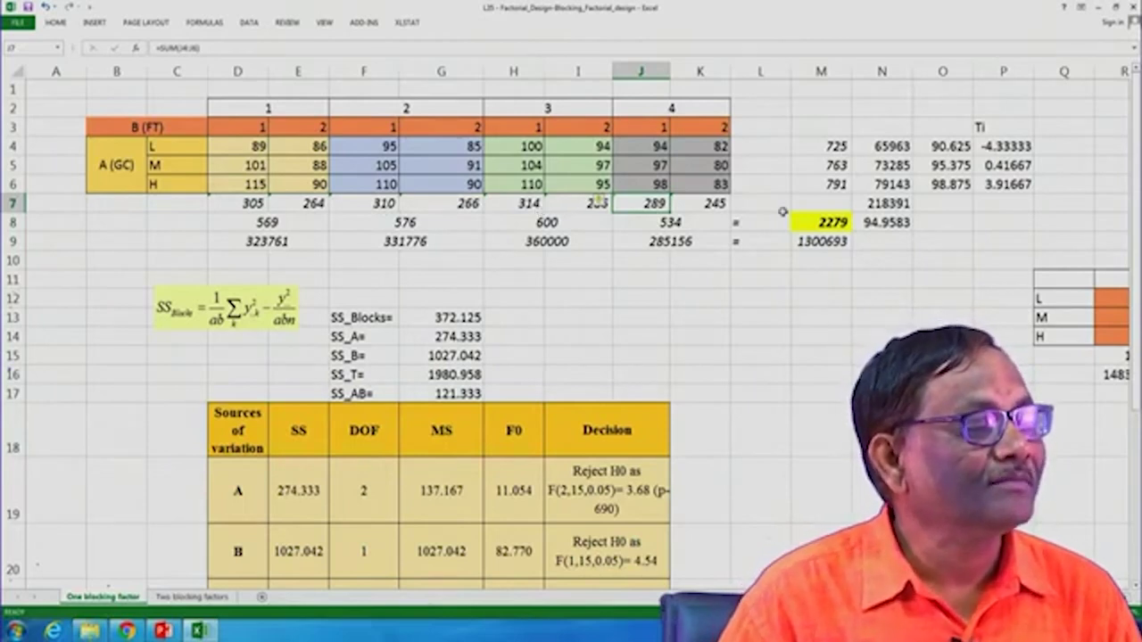
Examine the cell totals and column totals of the A-by-B table against the factor A level totals.
{"action": "scroll", "coordinate": [599, 202], "scroll_direction": "right", "scroll_amount": 4}
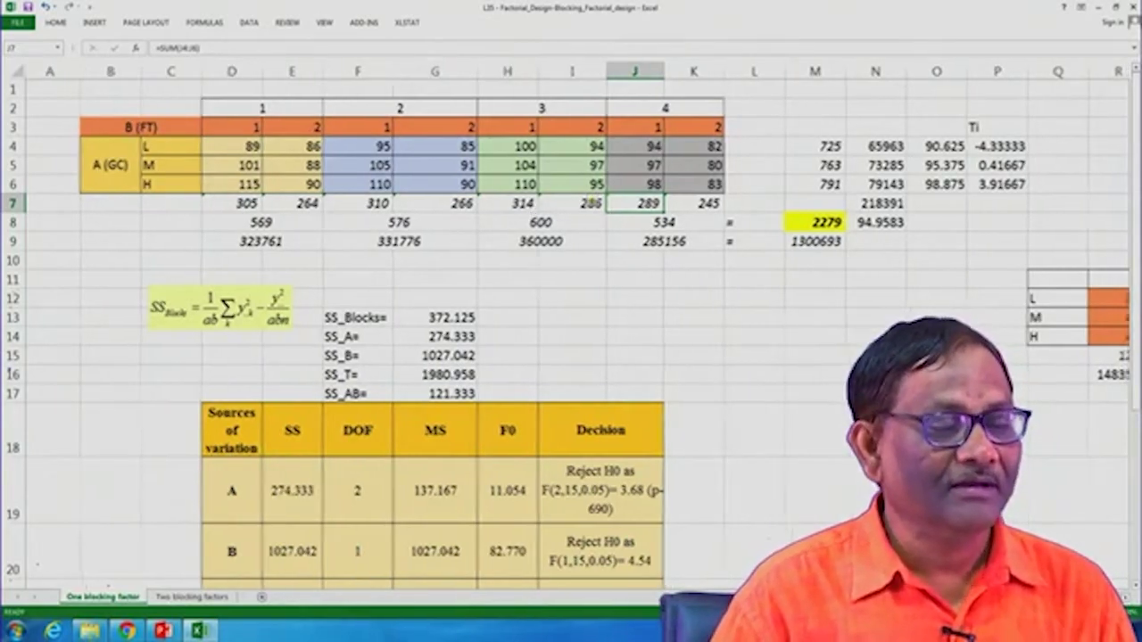
{"action": "left_click", "coordinate": [884, 355]}
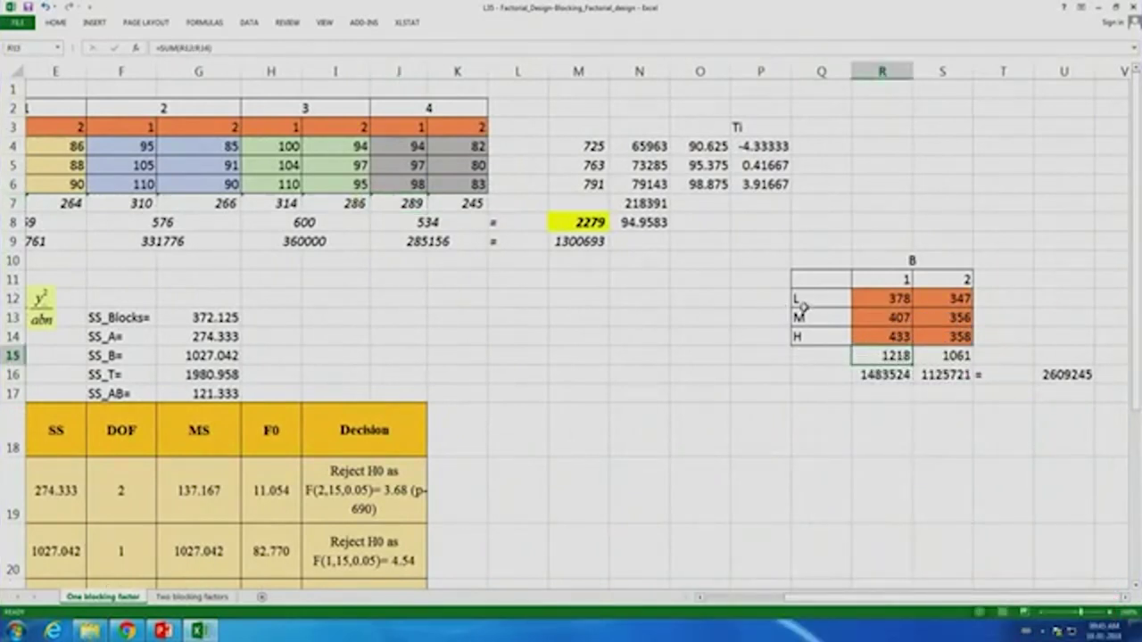
{"action": "left_click", "coordinate": [903, 300]}
{"action": "left_click", "coordinate": [940, 298]}
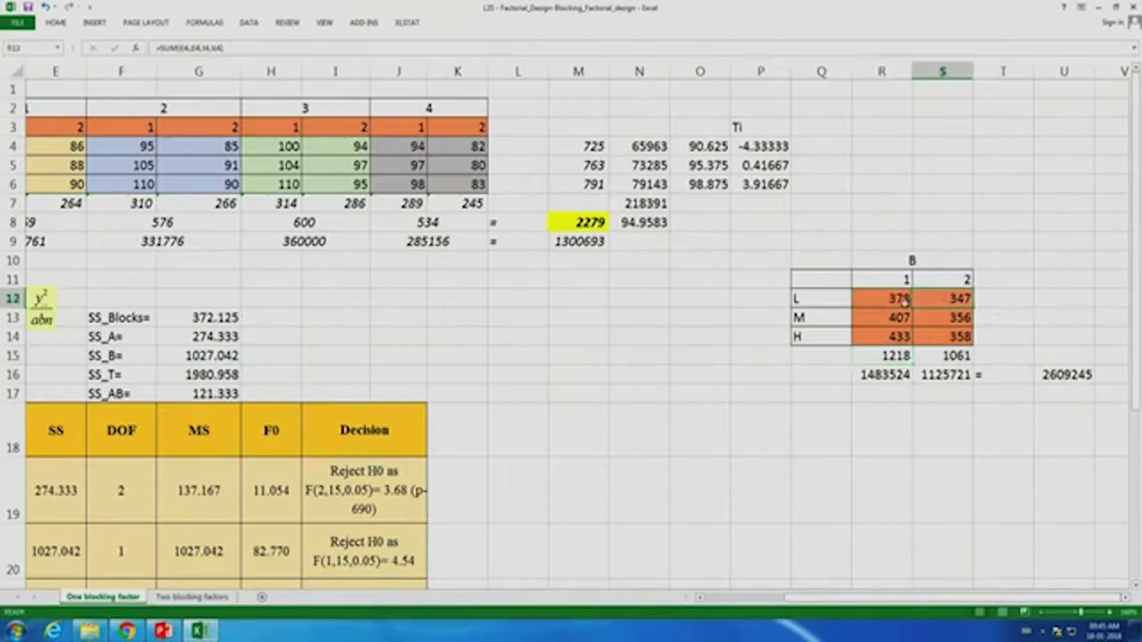
{"action": "left_click", "coordinate": [598, 147]}
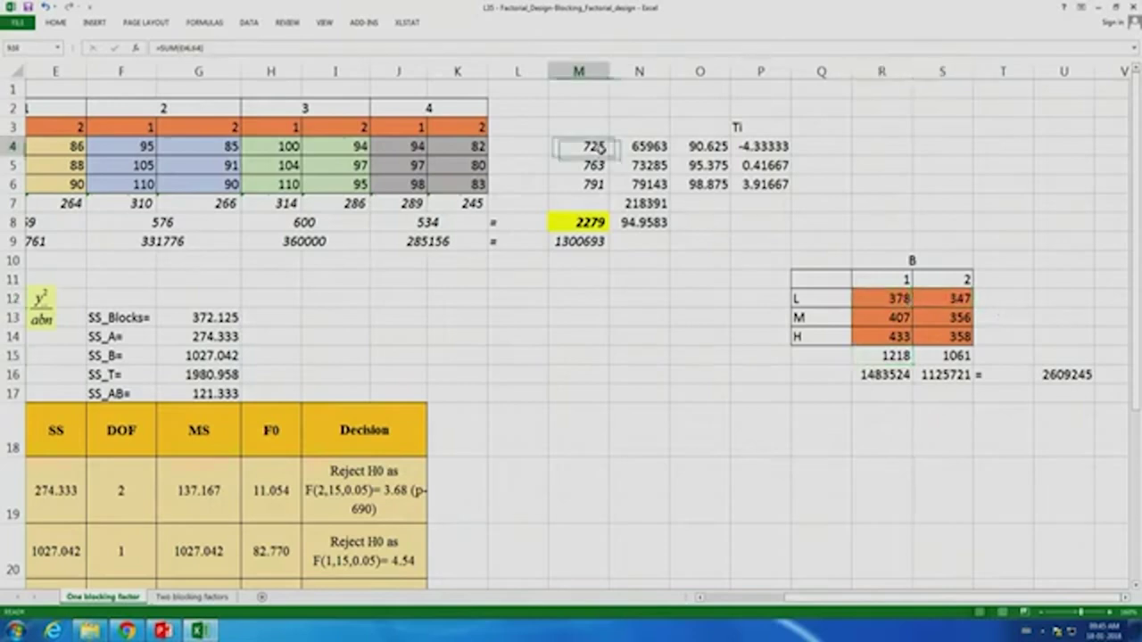
{"action": "left_click", "coordinate": [887, 299]}
{"action": "left_click", "coordinate": [895, 355]}
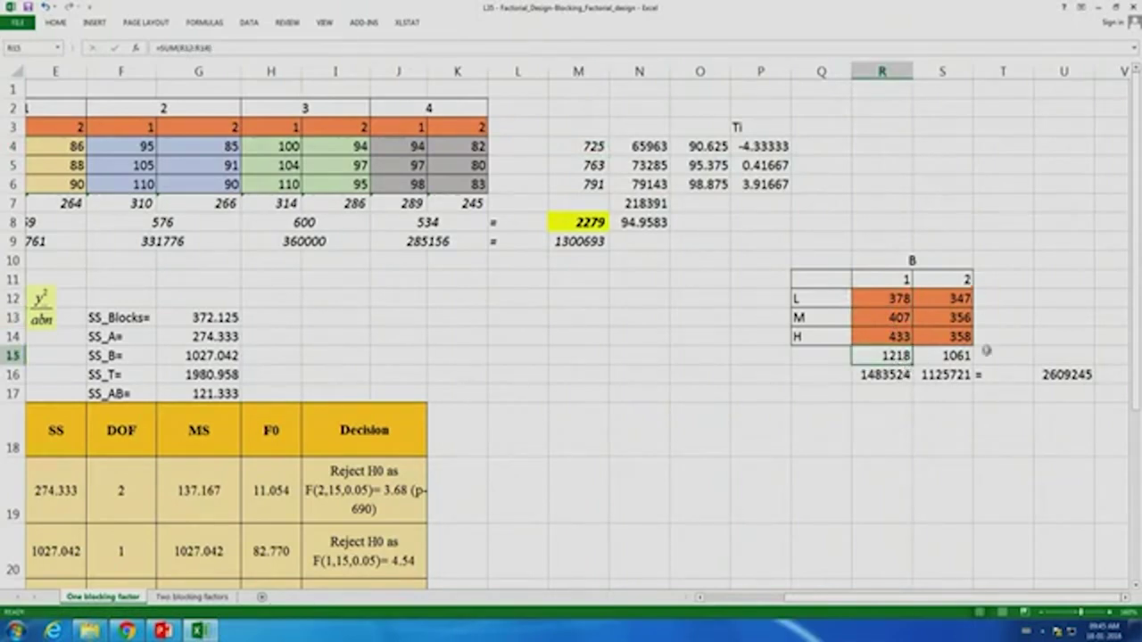
{"action": "left_click", "coordinate": [956, 356]}
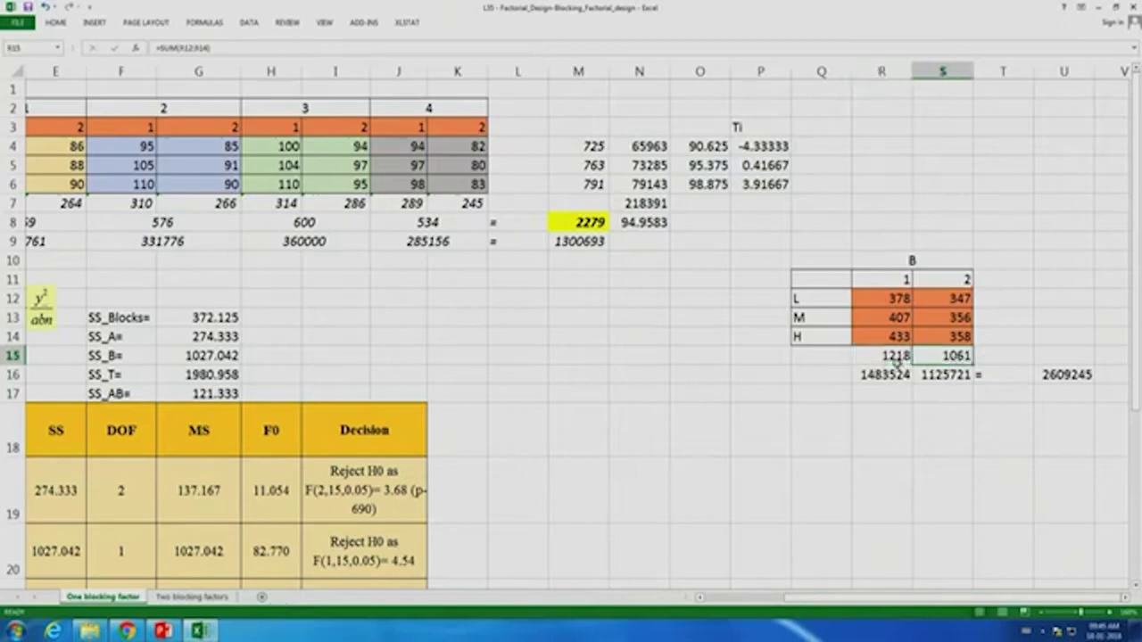
{"action": "left_click", "coordinate": [888, 355]}
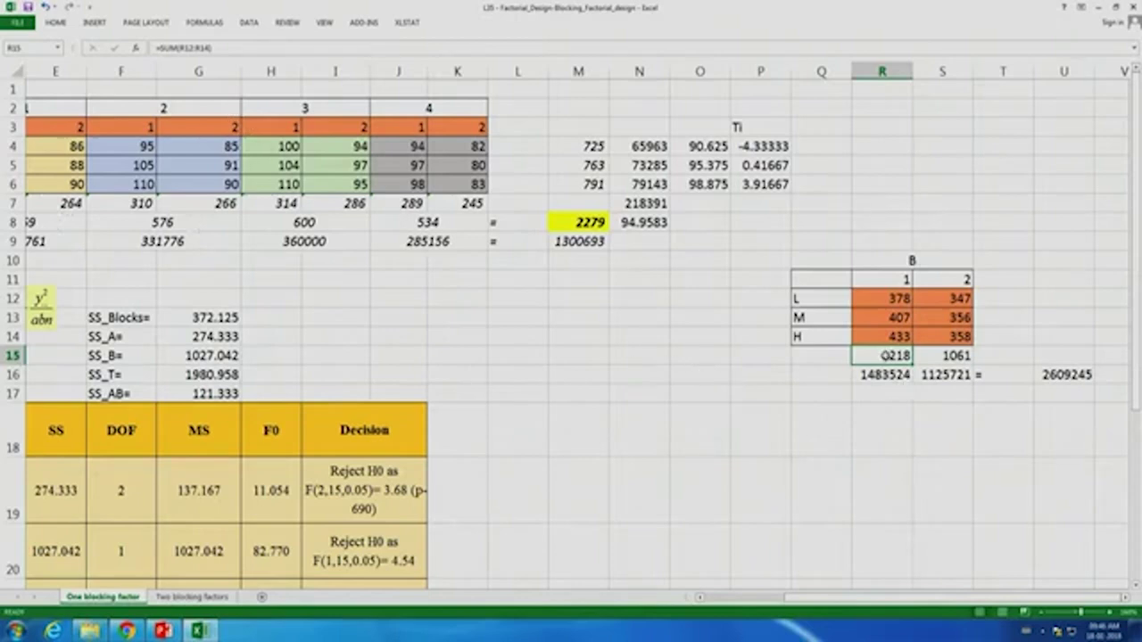
Calculate the mean of factor B level 1 in R17 with the formula =R15/12.
{"action": "left_click", "coordinate": [873, 397]}
{"action": "type", "text": "="}
{"action": "left_click", "coordinate": [892, 356]}
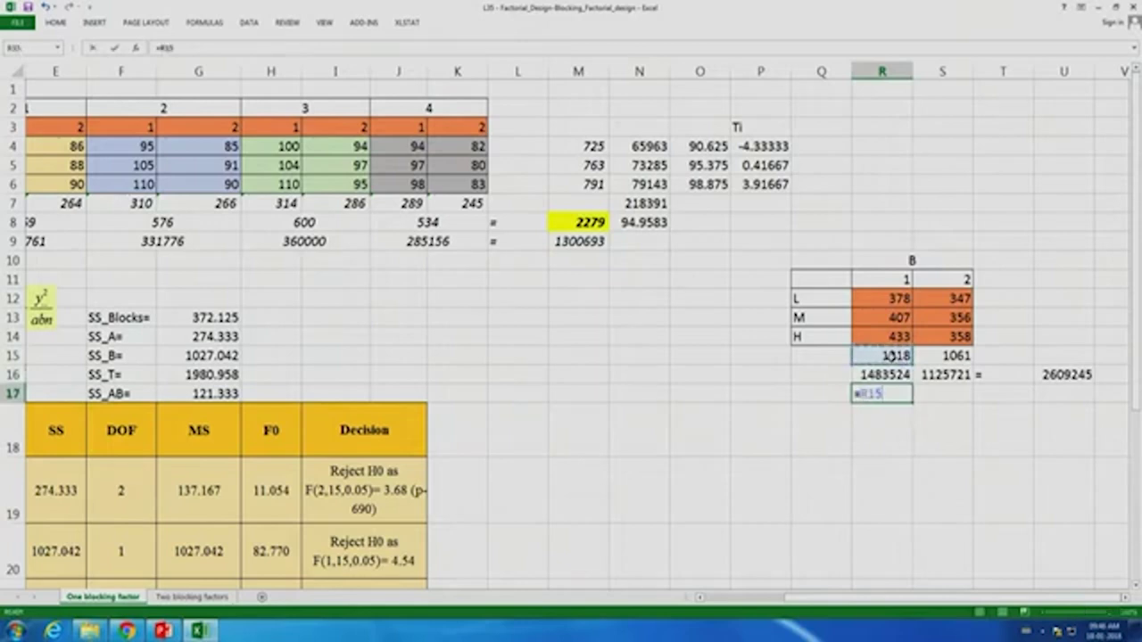
{"action": "type", "text": "/12"}
{"action": "key", "text": "Return"}
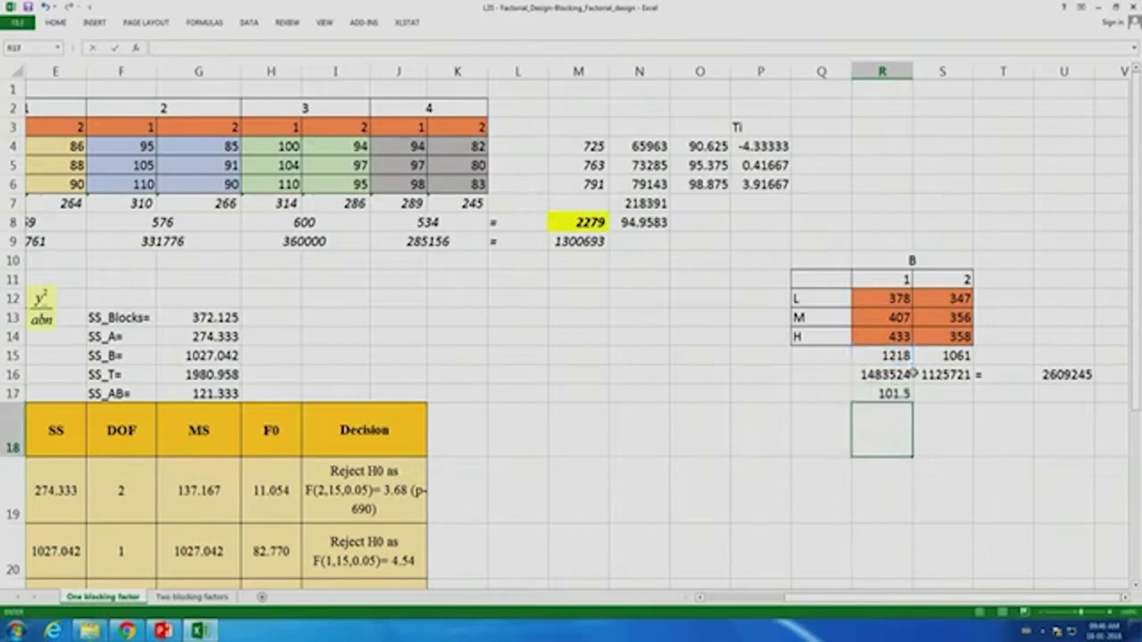
Fill the mean formula from R17 across to S17 for factor B level 2.
{"action": "left_click", "coordinate": [907, 396]}
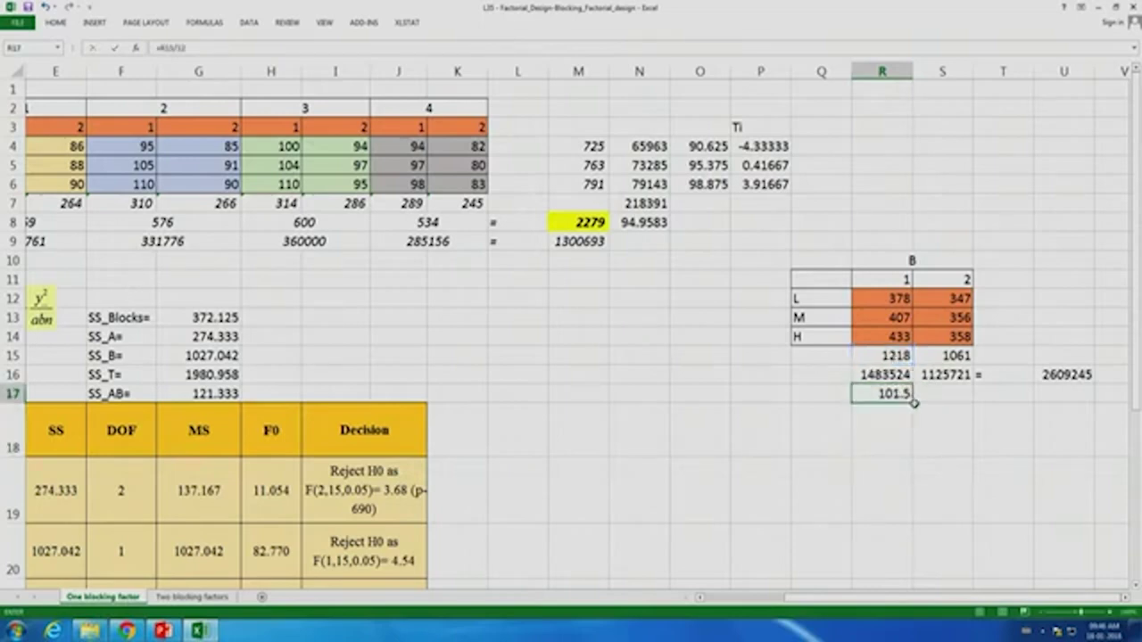
{"action": "left_click", "coordinate": [905, 412]}
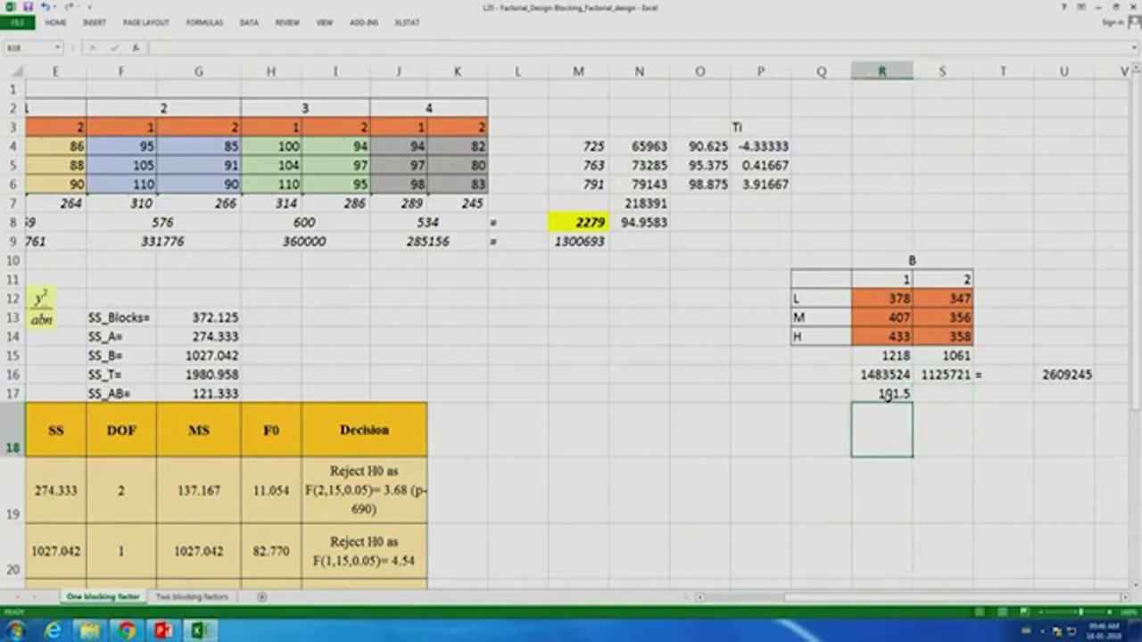
{"action": "left_click", "coordinate": [897, 394]}
{"action": "left_click_drag", "start_coordinate": [911, 401], "coordinate": [946, 403]}
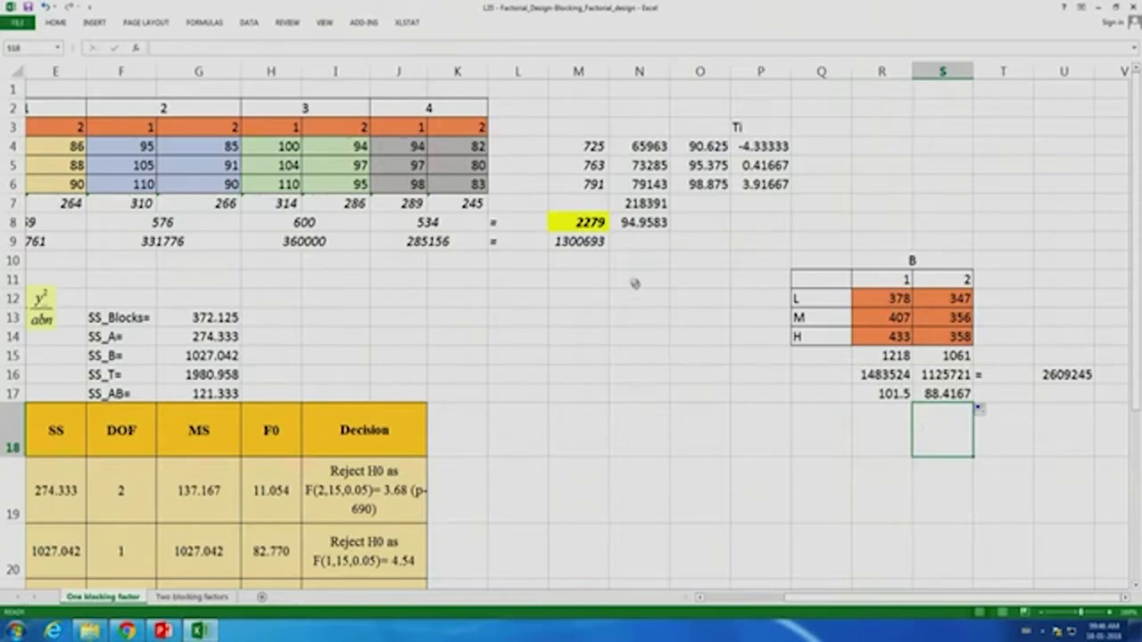
Label Q18 as Bj and calculate the effect of factor B level 1 in R18 as =R17-N8.
{"action": "left_click", "coordinate": [639, 222]}
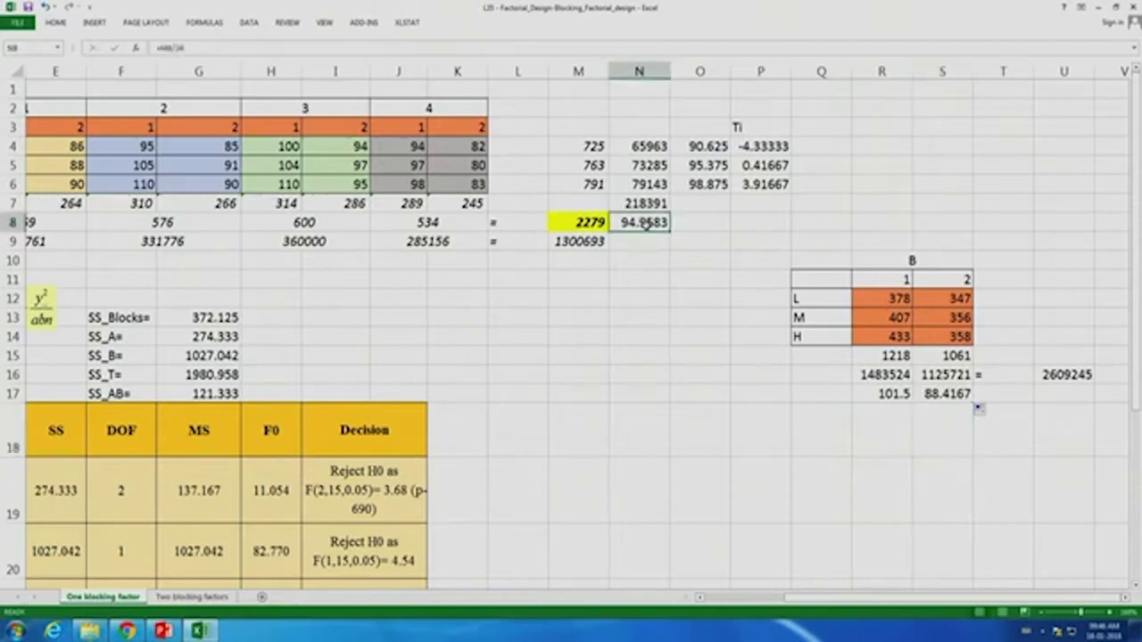
{"action": "left_click", "coordinate": [819, 427]}
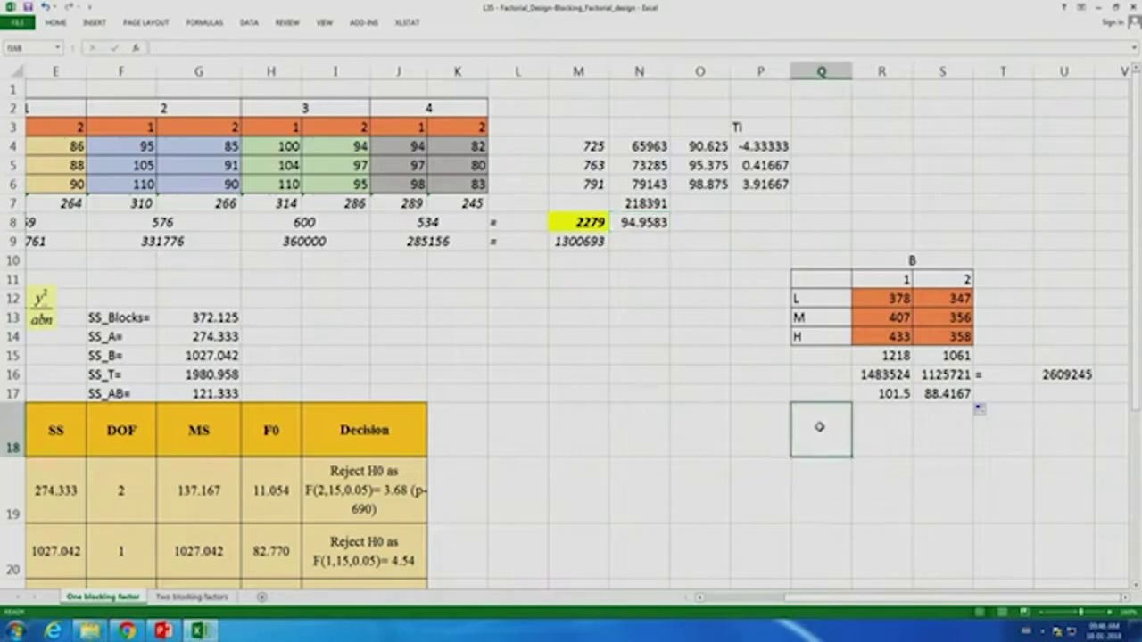
{"action": "type", "text": "Bj"}
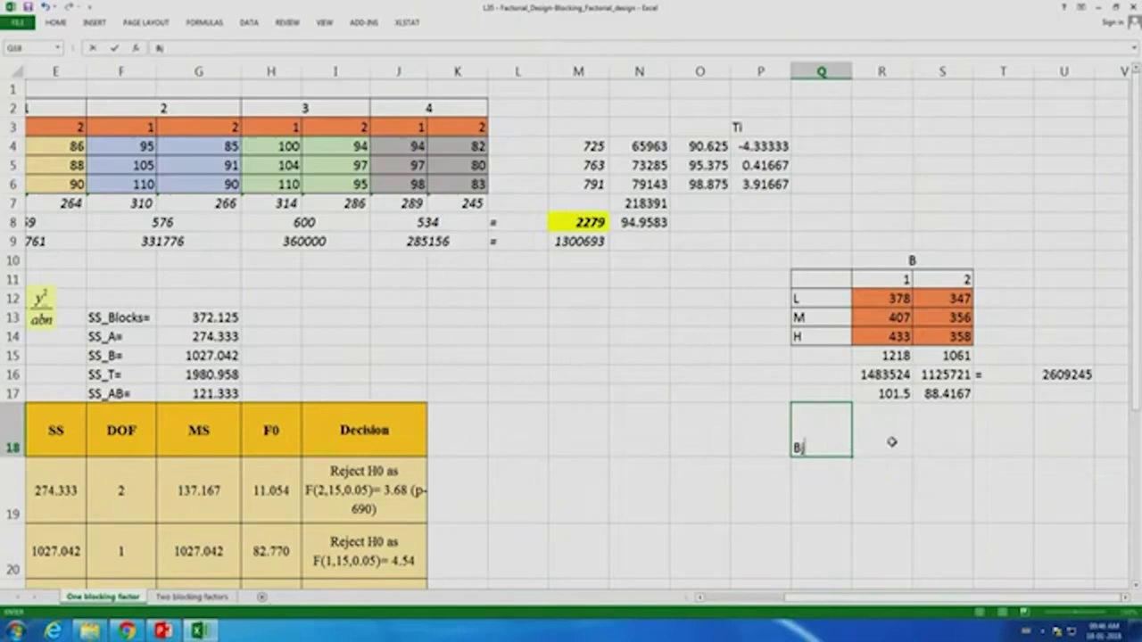
{"action": "left_click", "coordinate": [891, 441]}
{"action": "type", "text": "="}
{"action": "left_click", "coordinate": [882, 395]}
{"action": "type", "text": "-"}
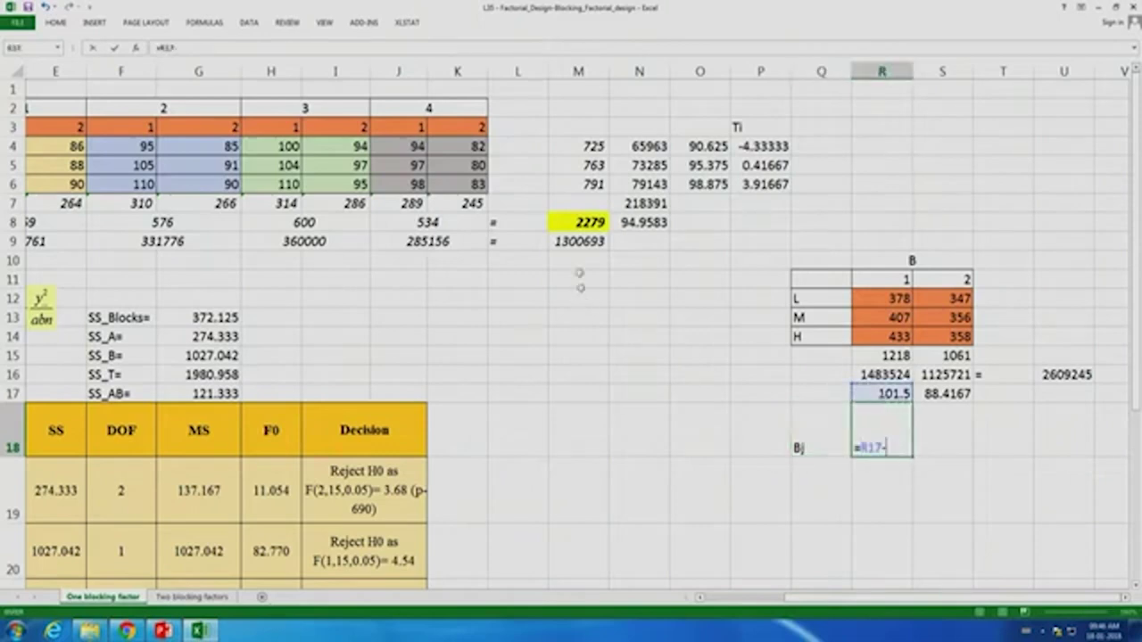
{"action": "left_click", "coordinate": [632, 224]}
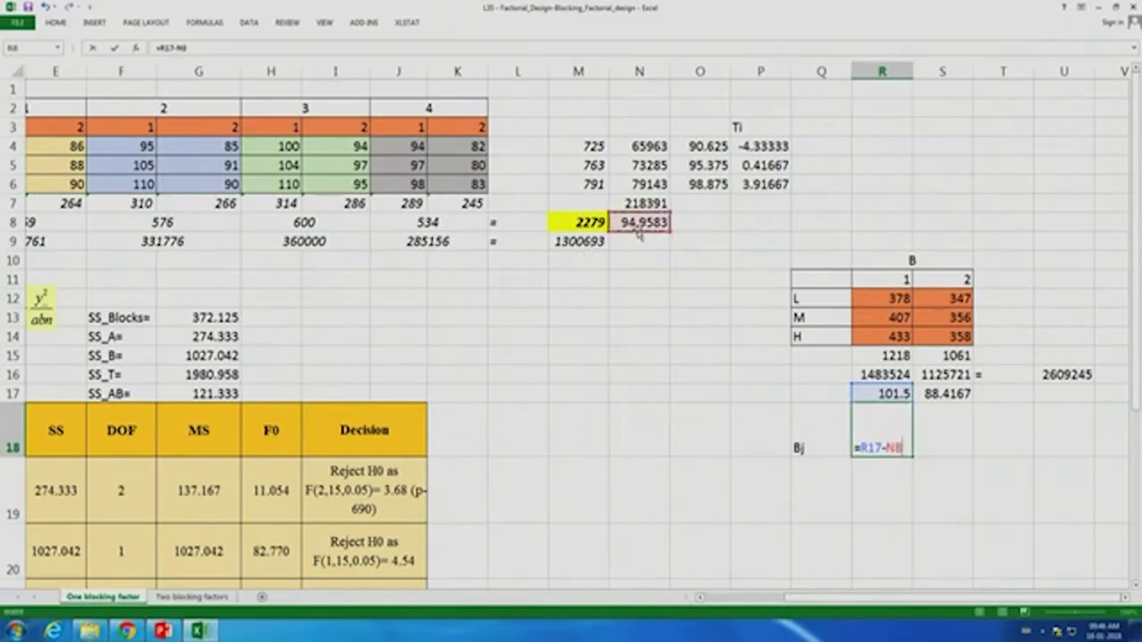
{"action": "key", "text": "Return"}
Calculate the effect of factor B level 2 in S18 as =S17-N8.
{"action": "left_click", "coordinate": [936, 430]}
{"action": "type", "text": "="}
{"action": "left_click", "coordinate": [947, 398]}
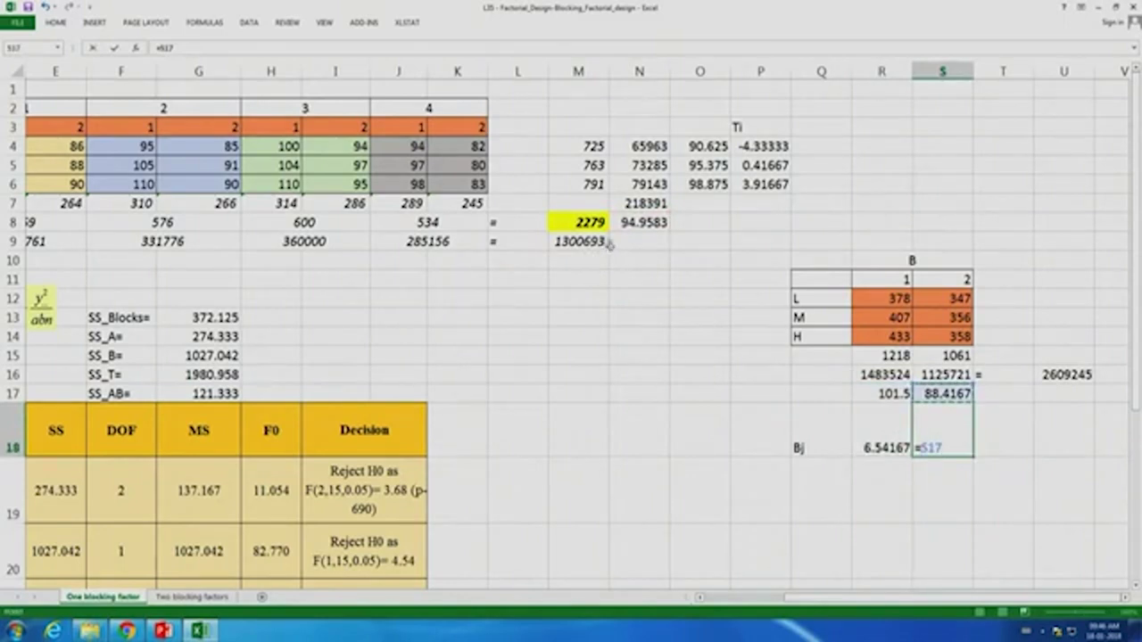
{"action": "type", "text": "-"}
{"action": "left_click", "coordinate": [642, 222]}
{"action": "key", "text": "Return"}
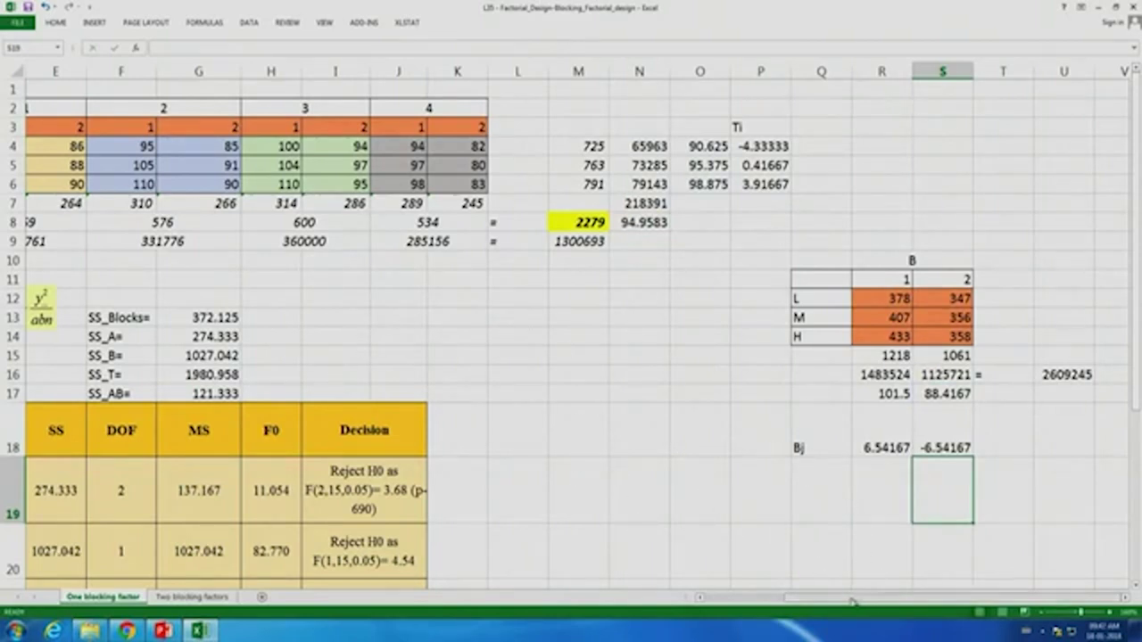
Calculate the mean of the L, level 1 treatment combination in T12 with =R12/4.
{"action": "left_click", "coordinate": [701, 466]}
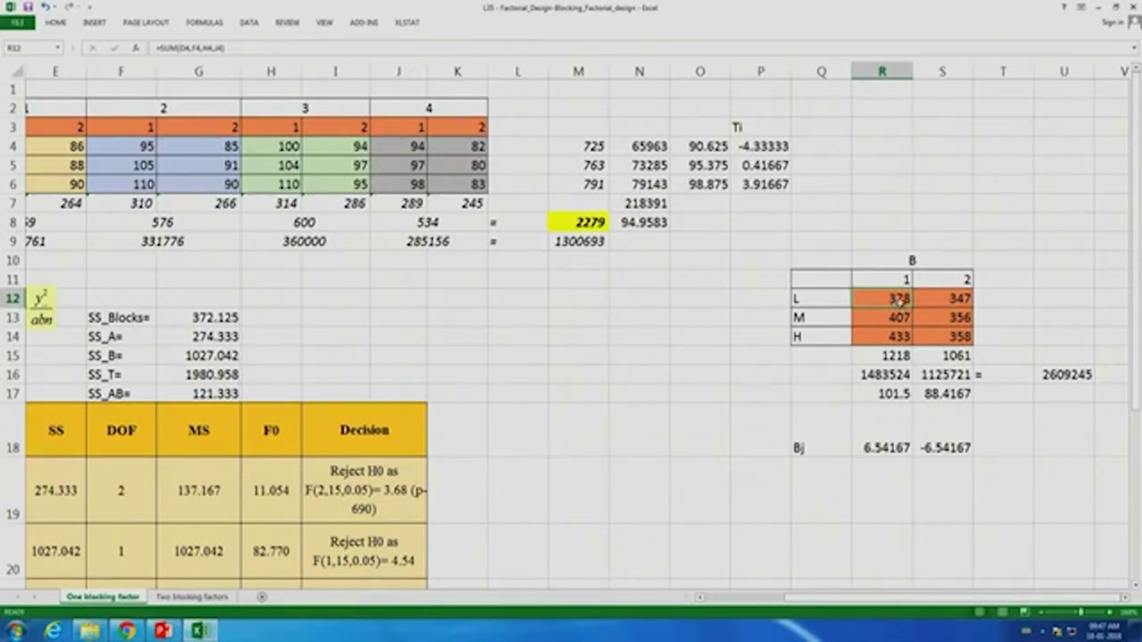
{"action": "left_click", "coordinate": [1013, 300]}
{"action": "type", "text": "="}
{"action": "left_click", "coordinate": [901, 302]}
{"action": "type", "text": "/4"}
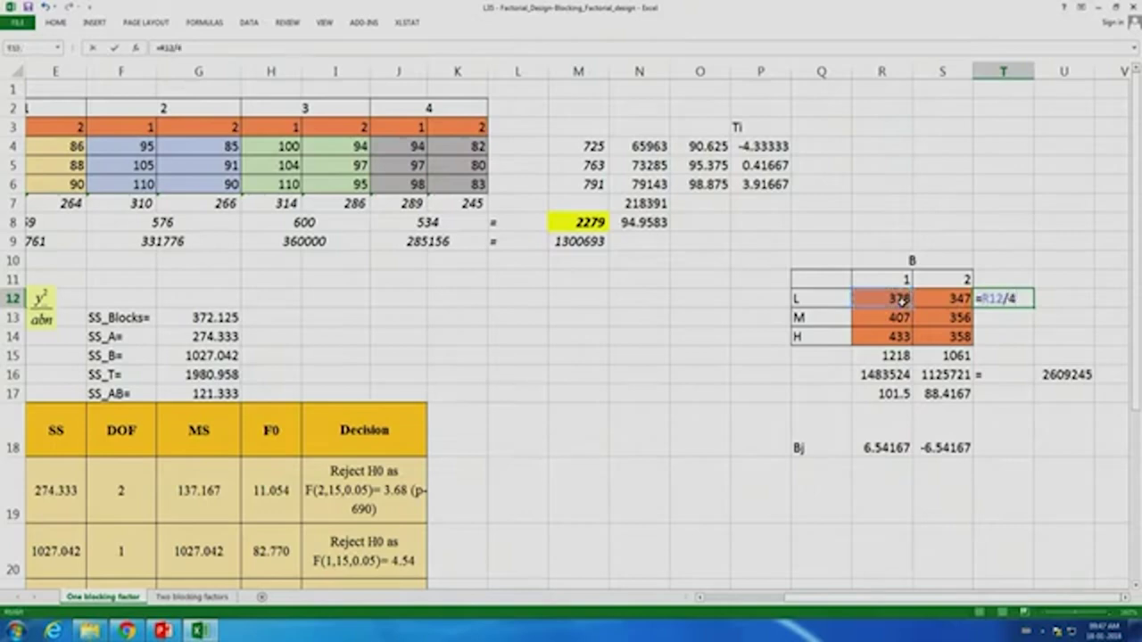
{"action": "key", "text": "Return"}
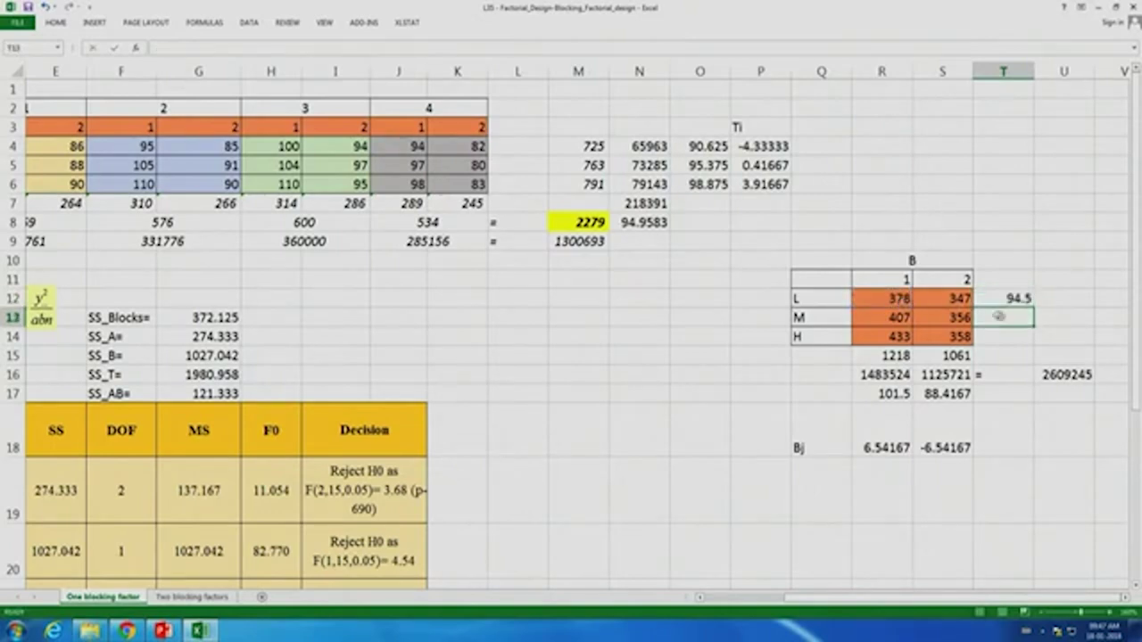
Fill the mean formula from T12 across to U12 and down to row 14 for all A-by-B combinations.
{"action": "left_click", "coordinate": [1062, 303]}
{"action": "left_click", "coordinate": [1024, 301]}
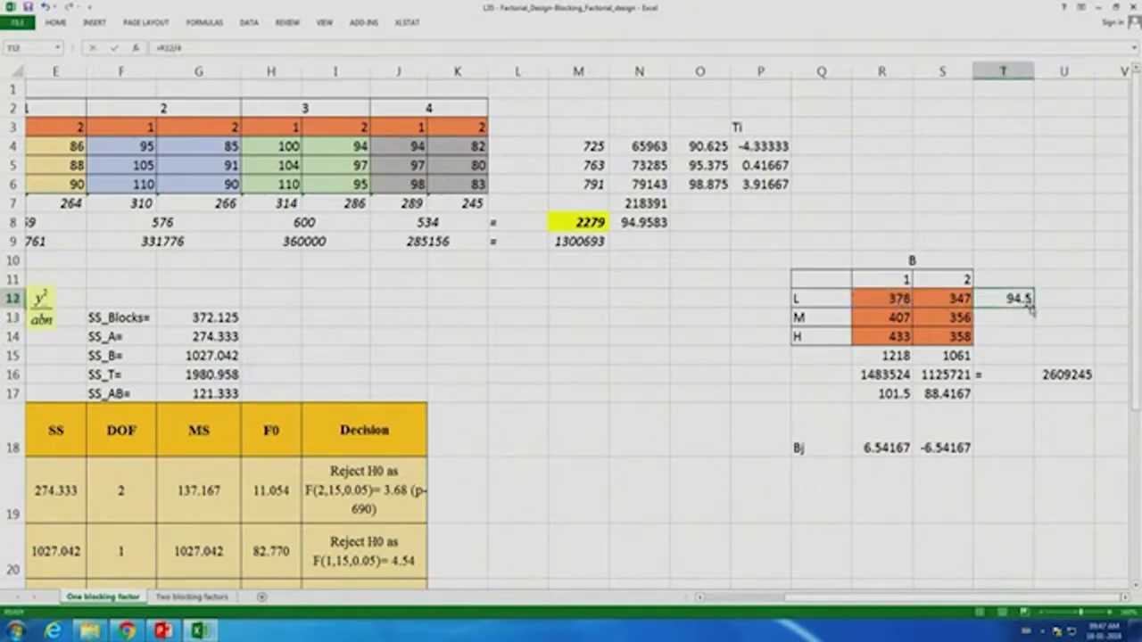
{"action": "left_click_drag", "start_coordinate": [1033, 307], "coordinate": [1069, 307]}
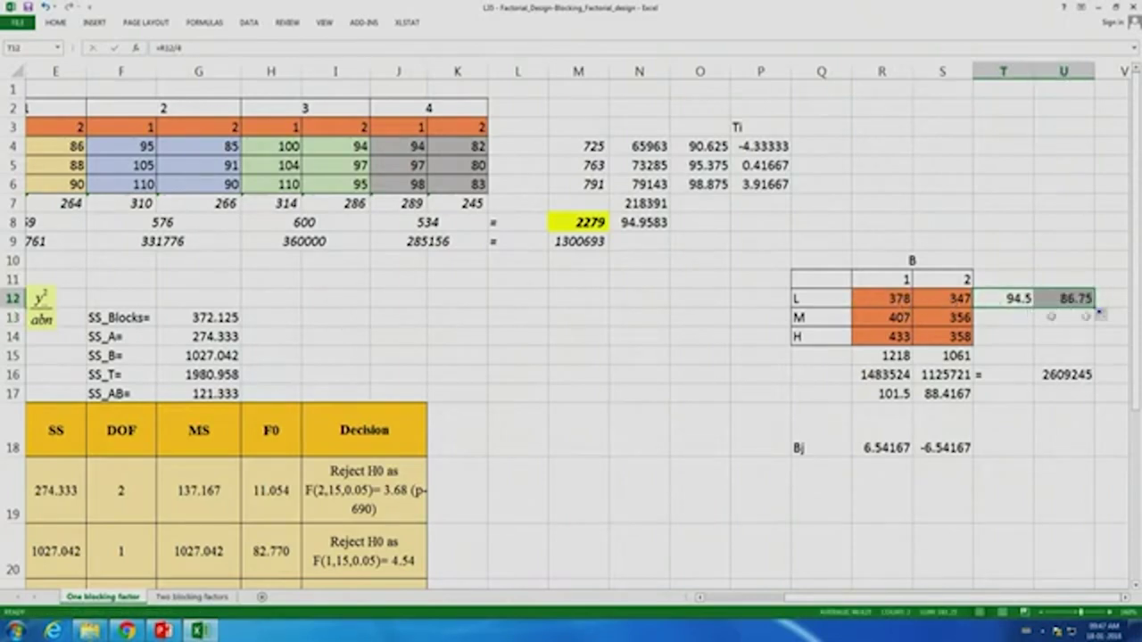
{"action": "left_click_drag", "start_coordinate": [1097, 309], "coordinate": [1099, 346]}
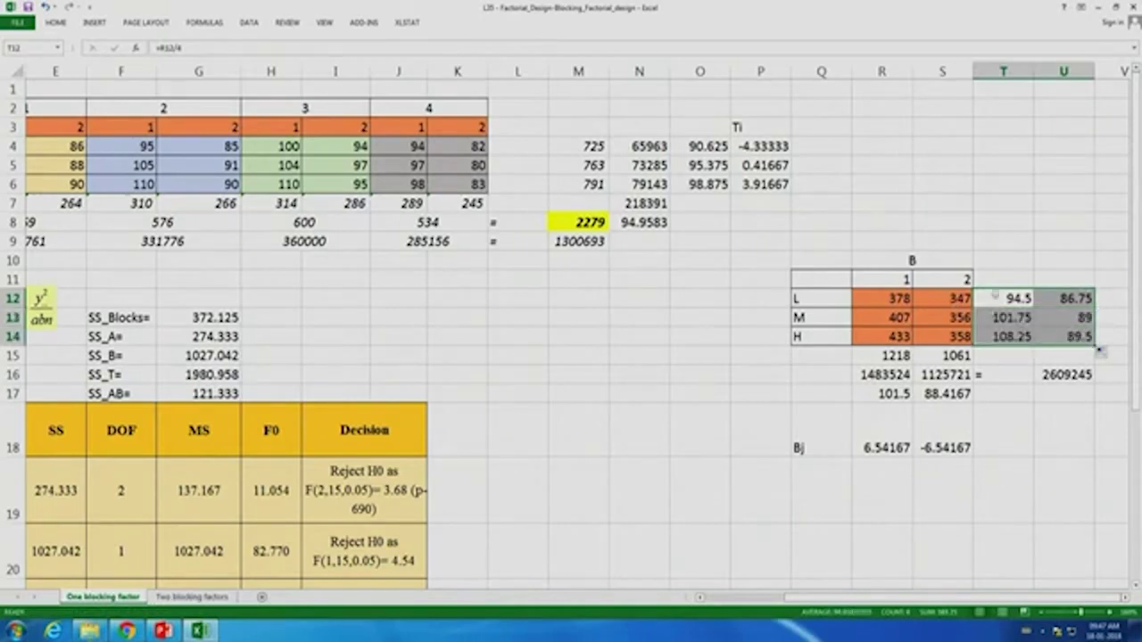
Subtract the grand mean from the first combination mean in T9 with =T12-$N$8 and fill the formula across to U9.
{"action": "left_click", "coordinate": [999, 240]}
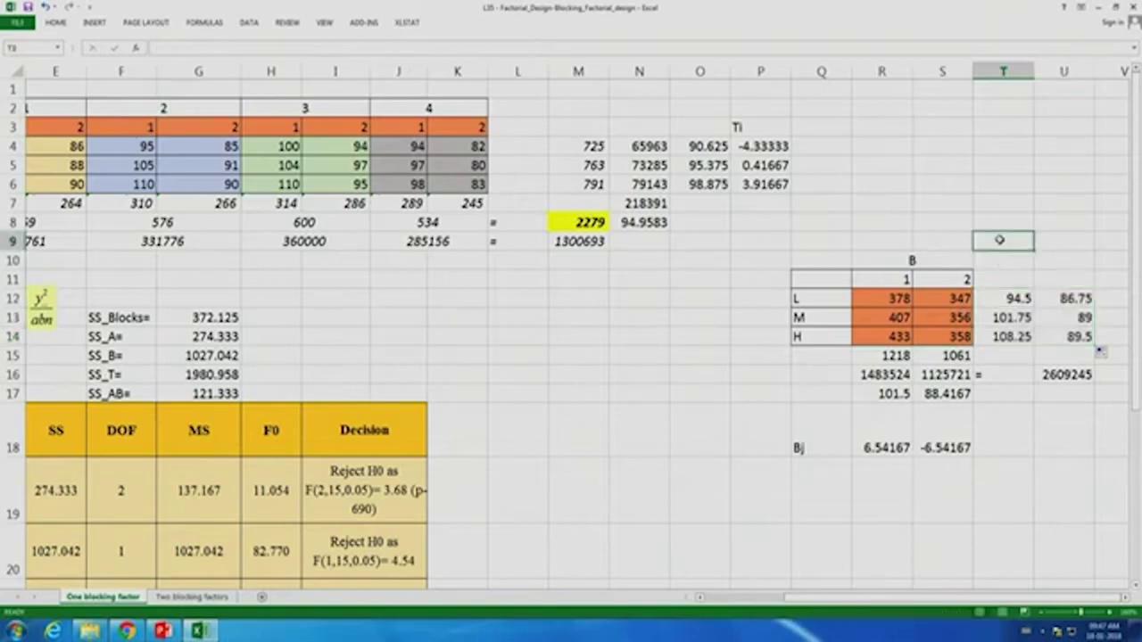
{"action": "type", "text": "="}
{"action": "left_click", "coordinate": [1024, 300]}
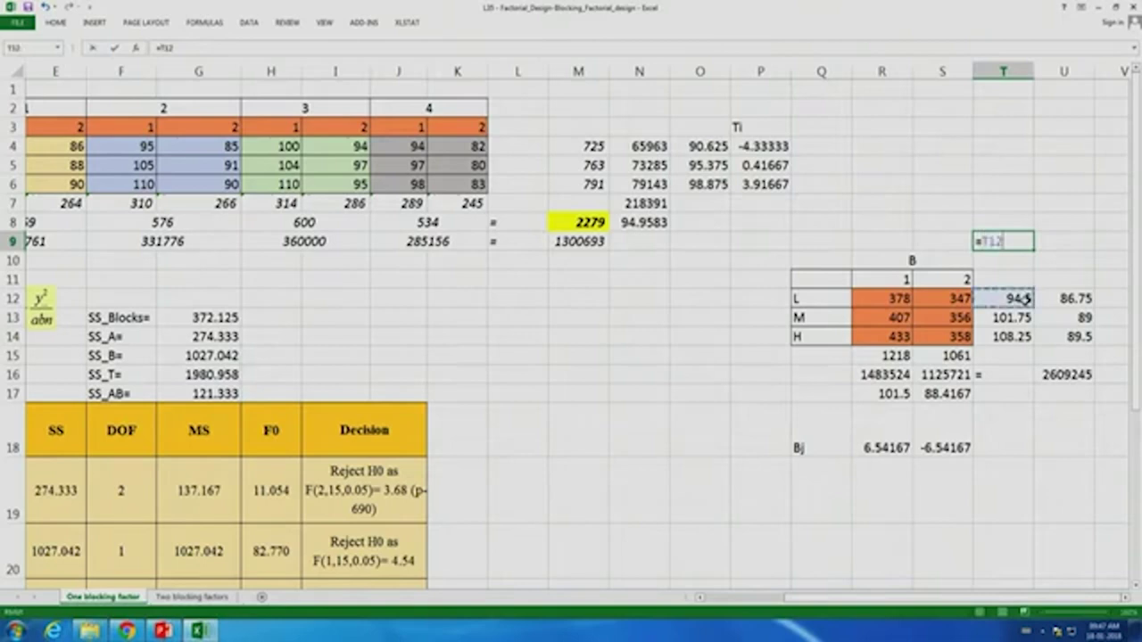
{"action": "type", "text": "-"}
{"action": "left_click", "coordinate": [632, 222]}
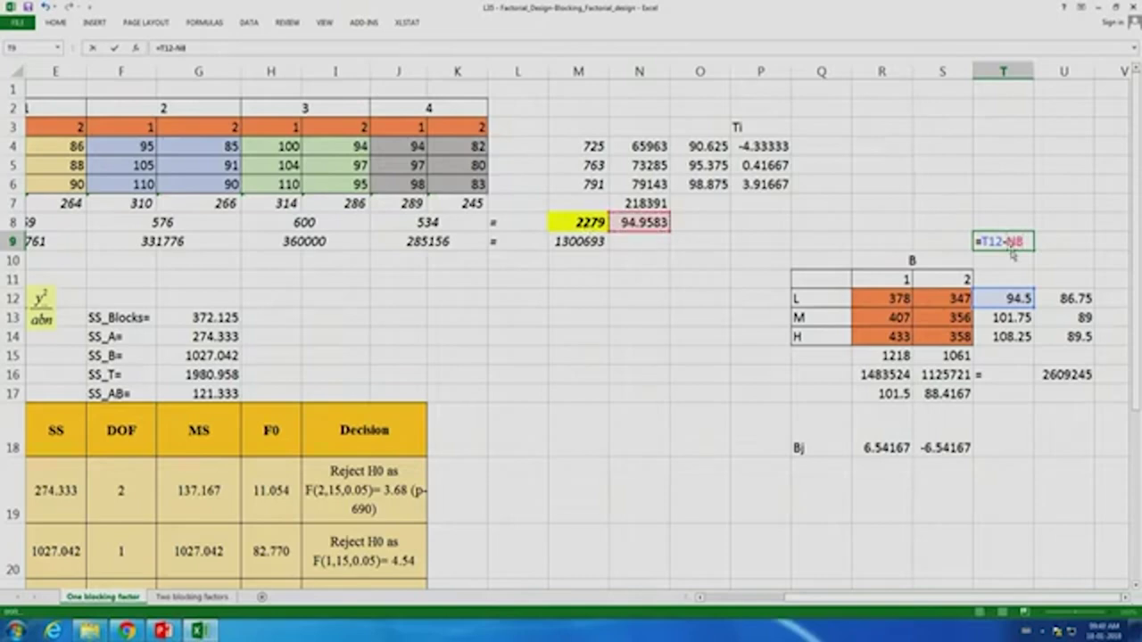
{"action": "key", "text": "F4"}
{"action": "key", "text": "Return"}
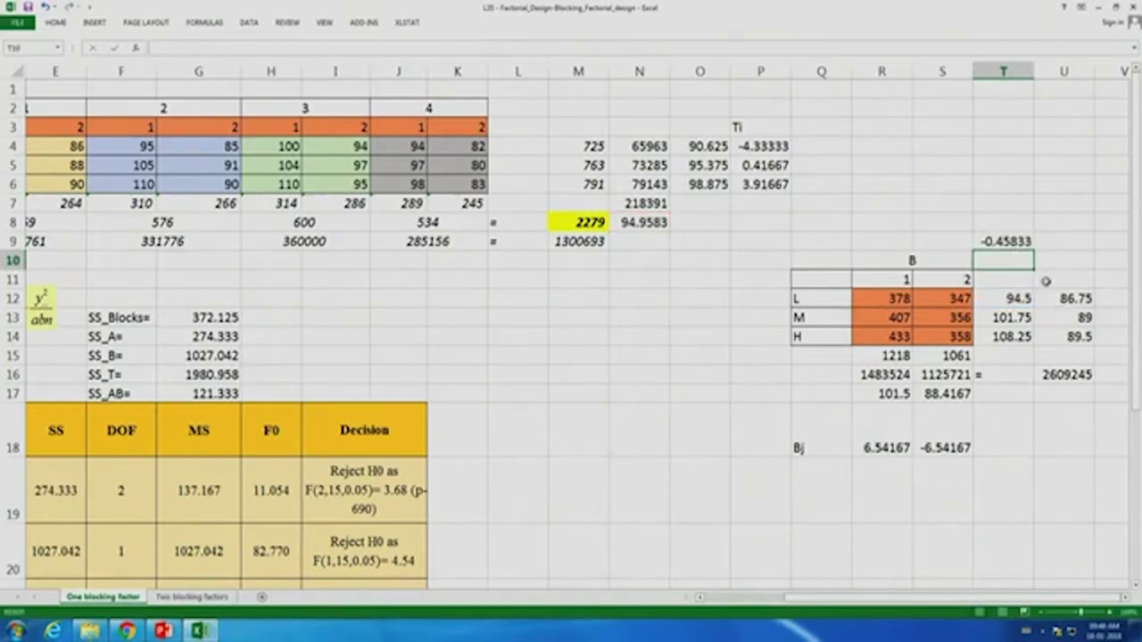
{"action": "left_click", "coordinate": [1032, 242]}
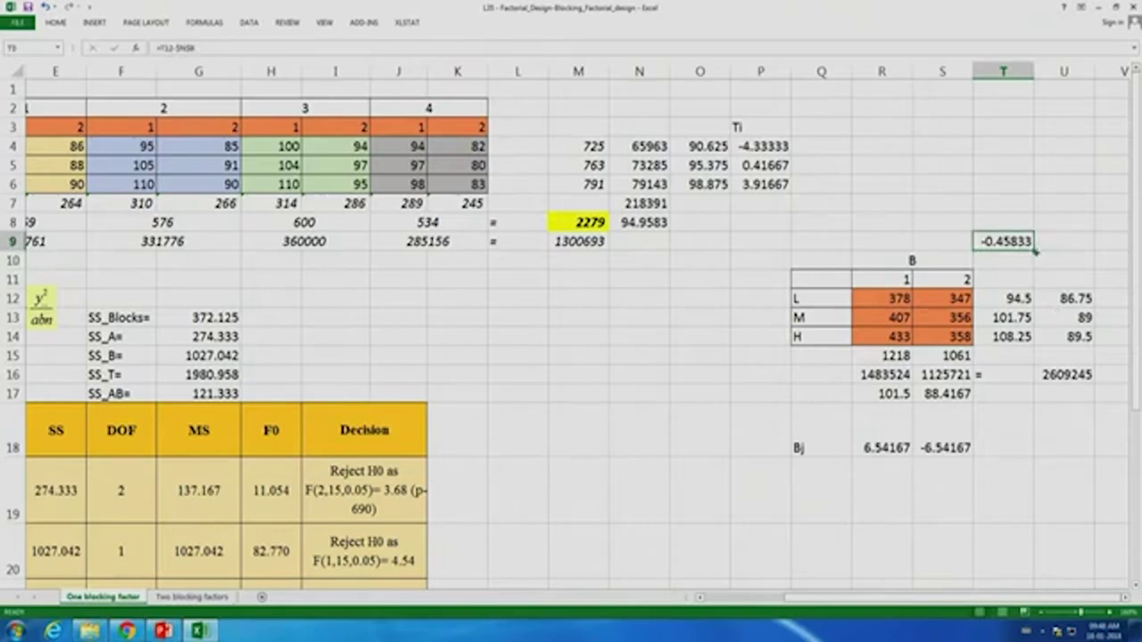
{"action": "left_click_drag", "start_coordinate": [1035, 253], "coordinate": [1070, 253]}
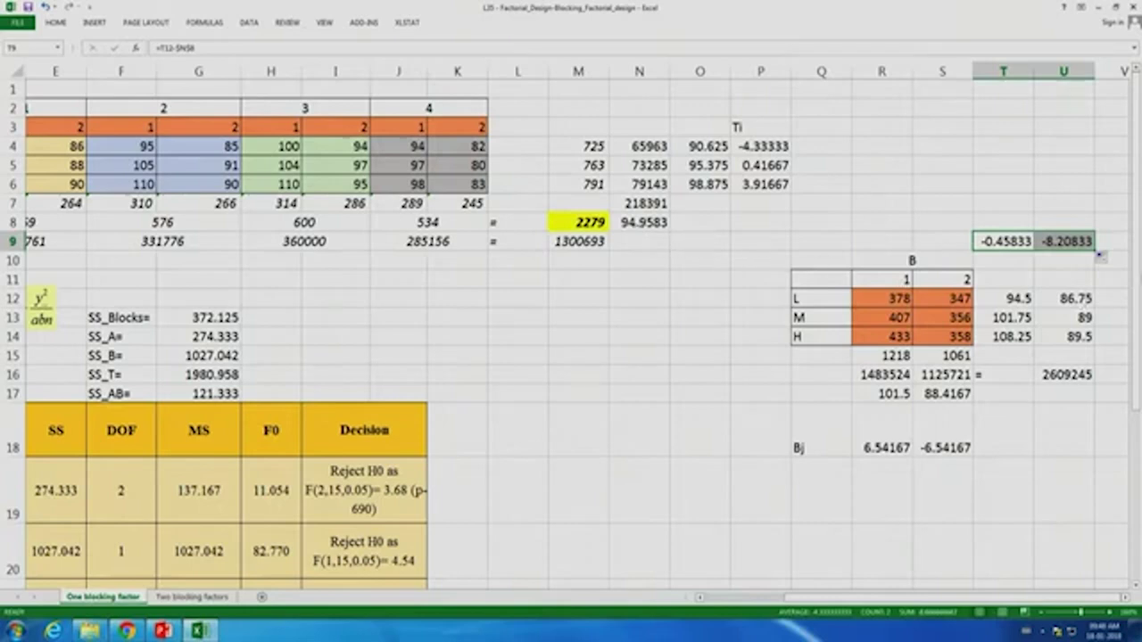
Fill the grand-mean difference formulas from T9:U9 down to row 11 for the M and H combinations.
{"action": "left_click_drag", "start_coordinate": [1098, 254], "coordinate": [1097, 287]}
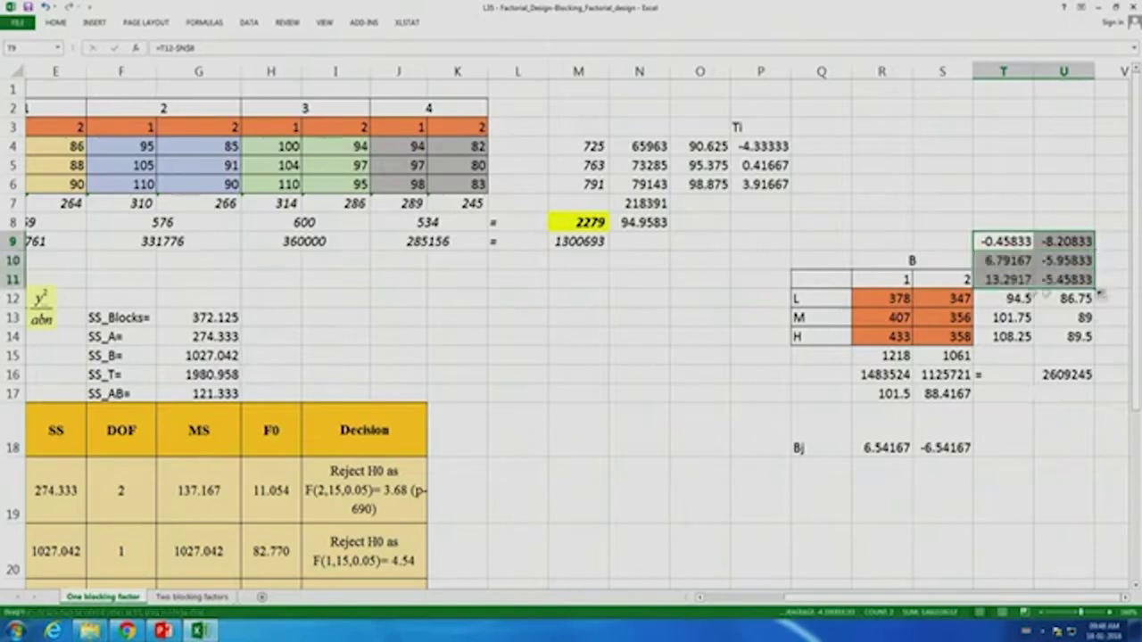
{"action": "left_click", "coordinate": [1015, 427]}
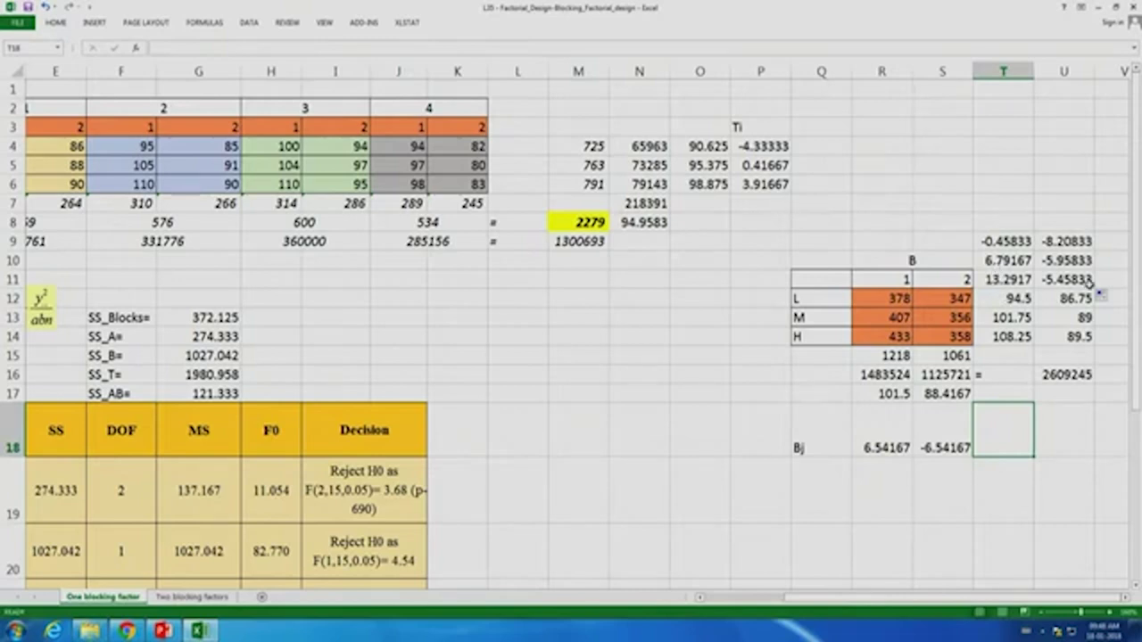
{"action": "left_click", "coordinate": [1011, 265]}
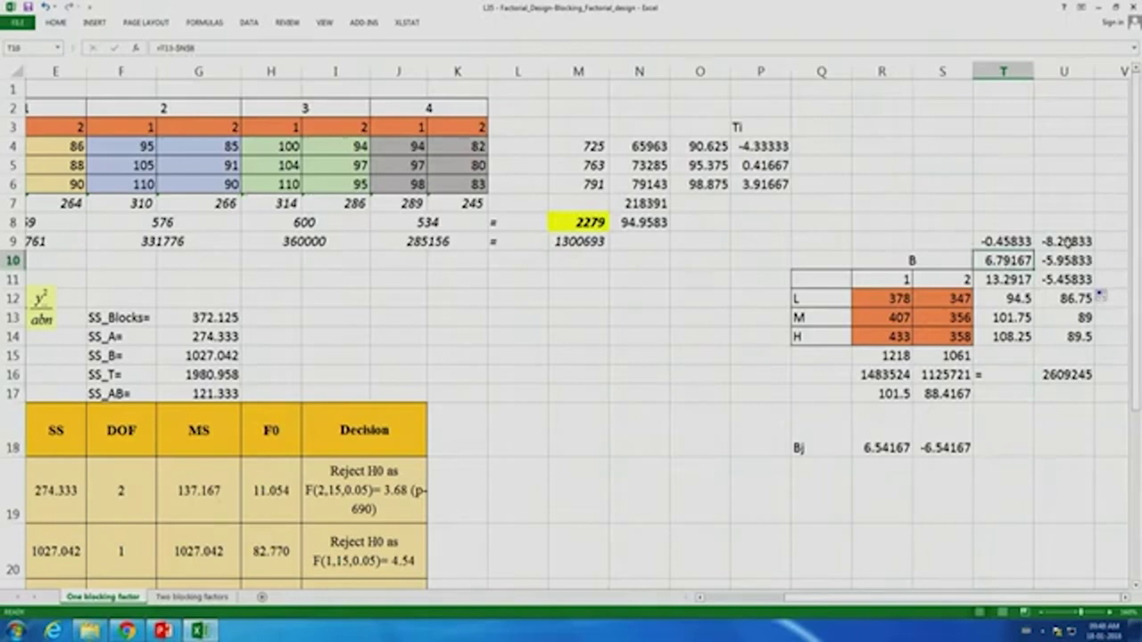
Clear the grand-mean differences in U9 and T10:U11, leaving only T9 filled.
{"action": "left_click", "coordinate": [1071, 244]}
{"action": "key", "text": "Delete"}
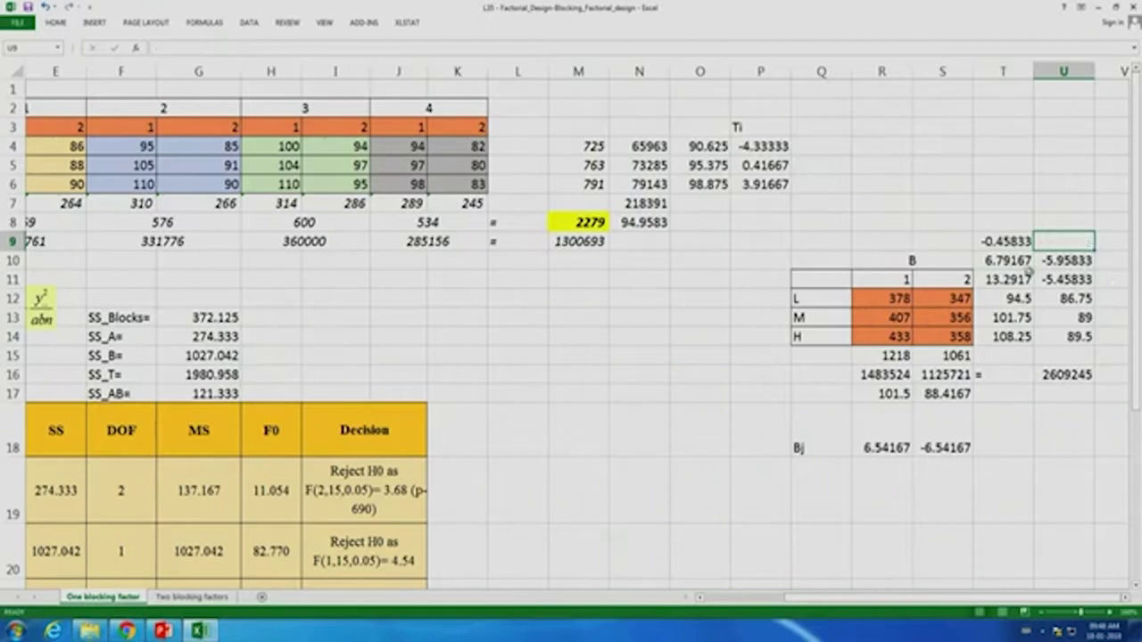
{"action": "key", "text": "Down"}
{"action": "key", "text": "Left"}
{"action": "key", "text": "Delete"}
{"action": "key", "text": "Right"}
{"action": "key", "text": "Delete"}
{"action": "key", "text": "Down"}
{"action": "key", "text": "Left"}
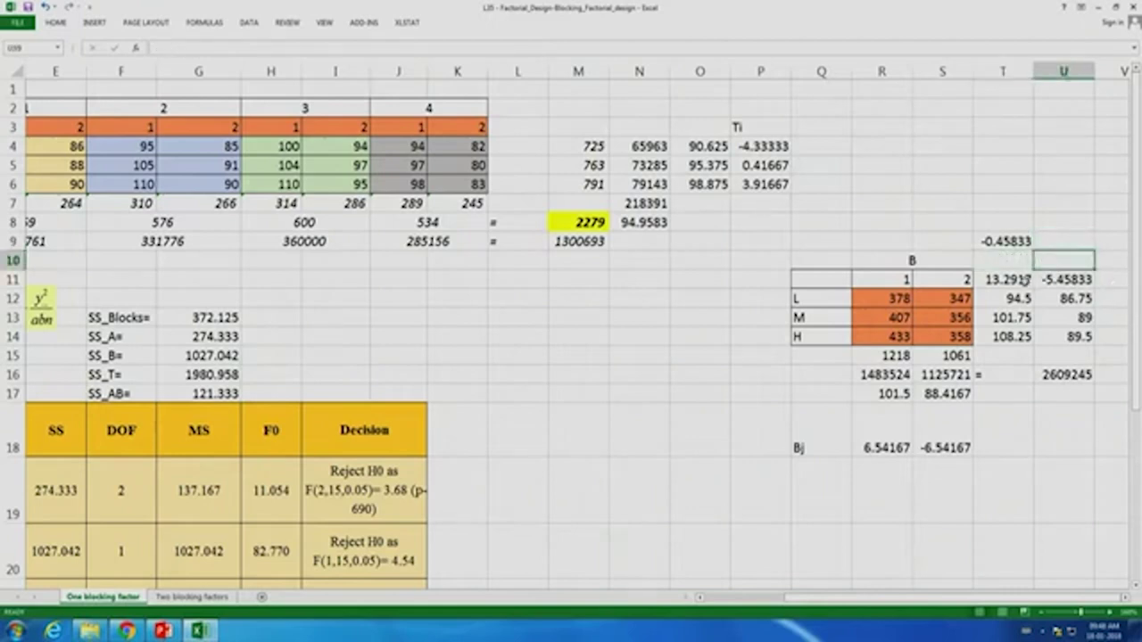
{"action": "key", "text": "Delete"}
{"action": "key", "text": "Right"}
{"action": "key", "text": "Delete"}
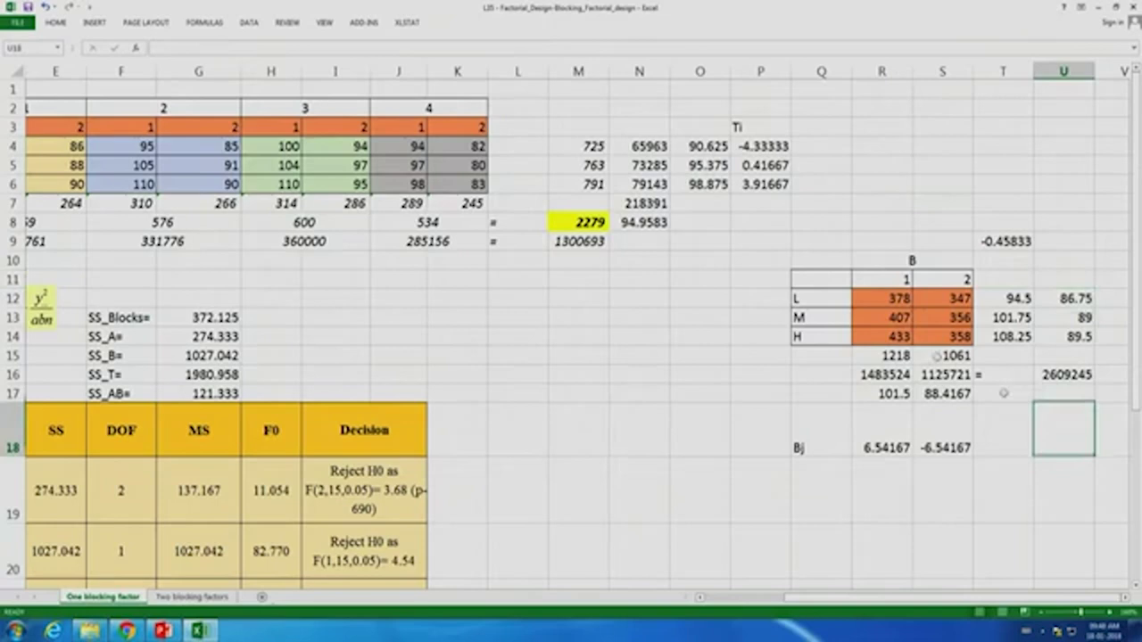
Check the four level L, factor B level 1 observations across the blocks that make up the total in R12.
{"action": "left_click", "coordinate": [896, 300]}
{"action": "left_click_drag", "start_coordinate": [803, 596], "coordinate": [748, 596]}
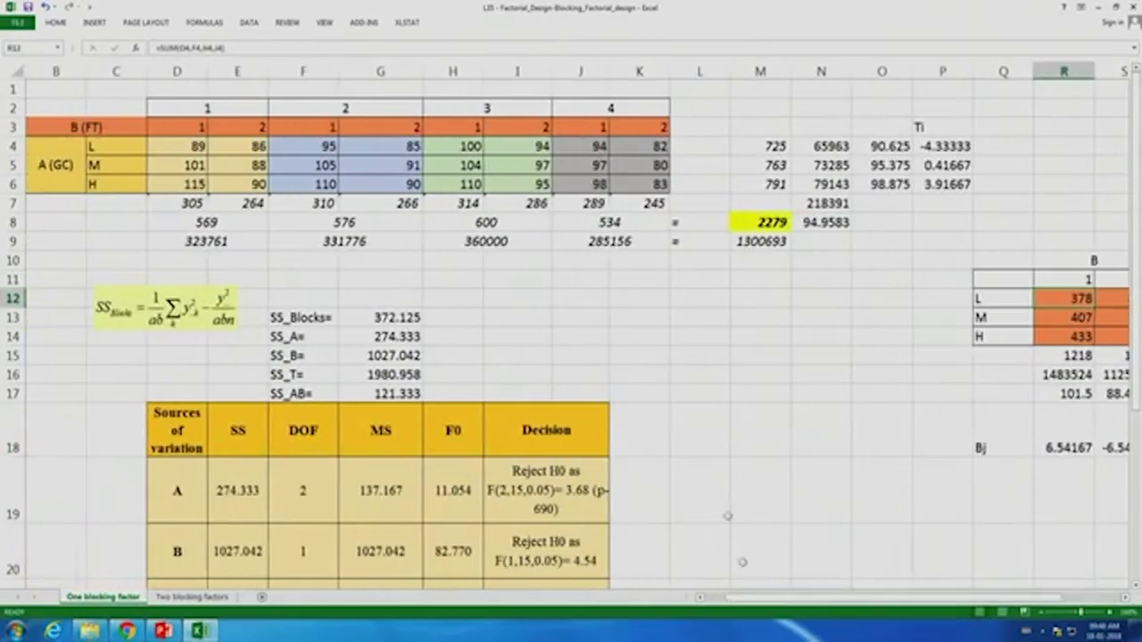
{"action": "left_click", "coordinate": [197, 145]}
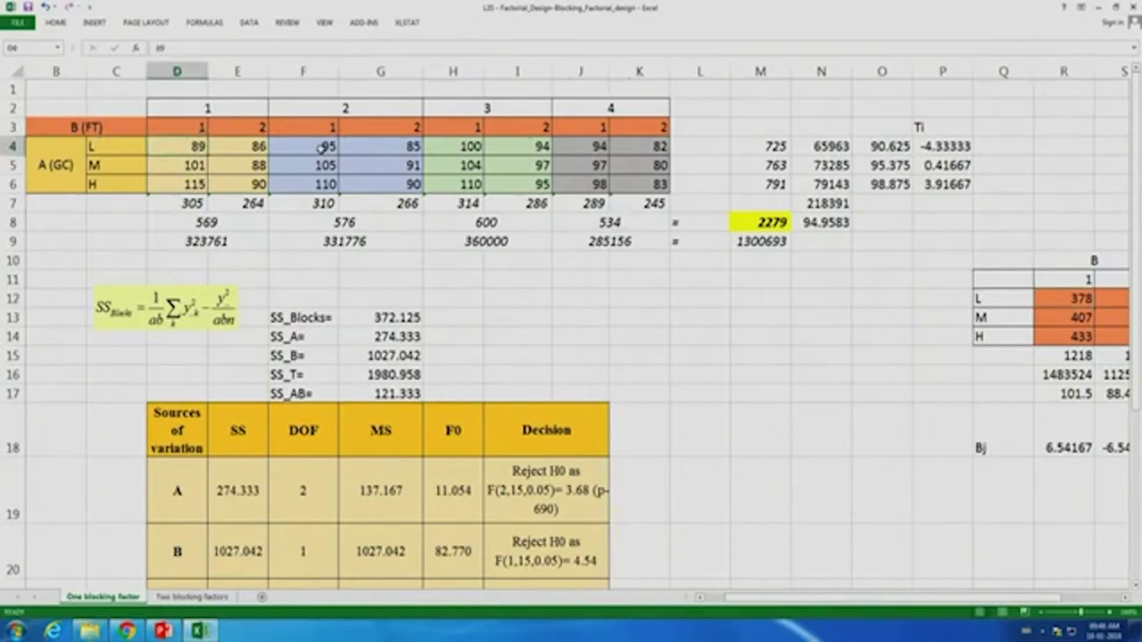
{"action": "left_click", "coordinate": [322, 150]}
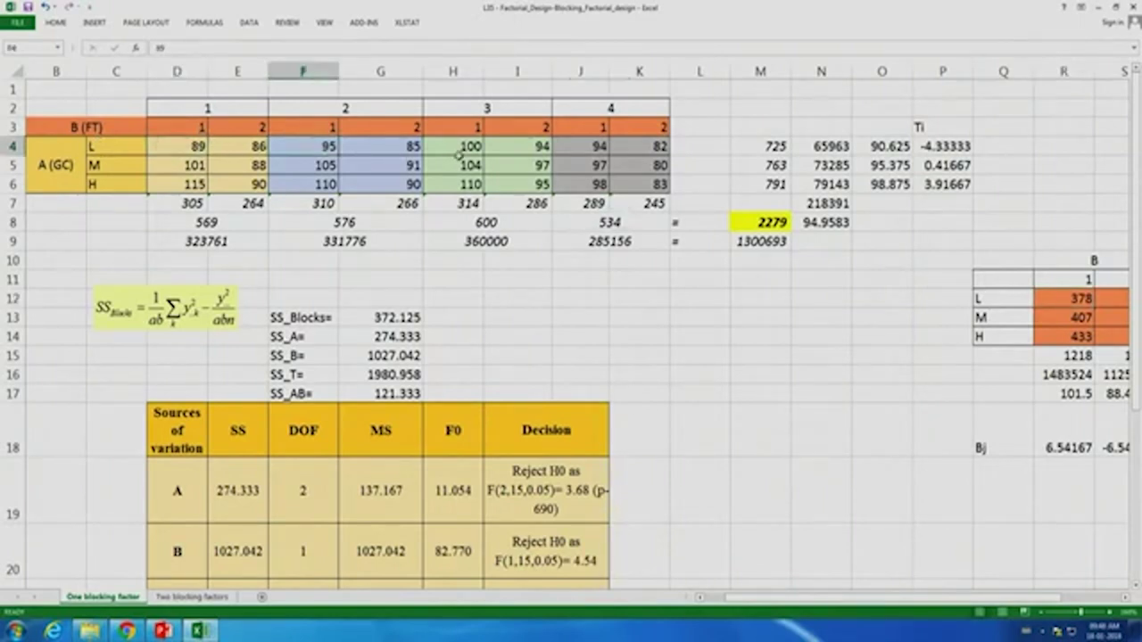
{"action": "left_click", "coordinate": [460, 152]}
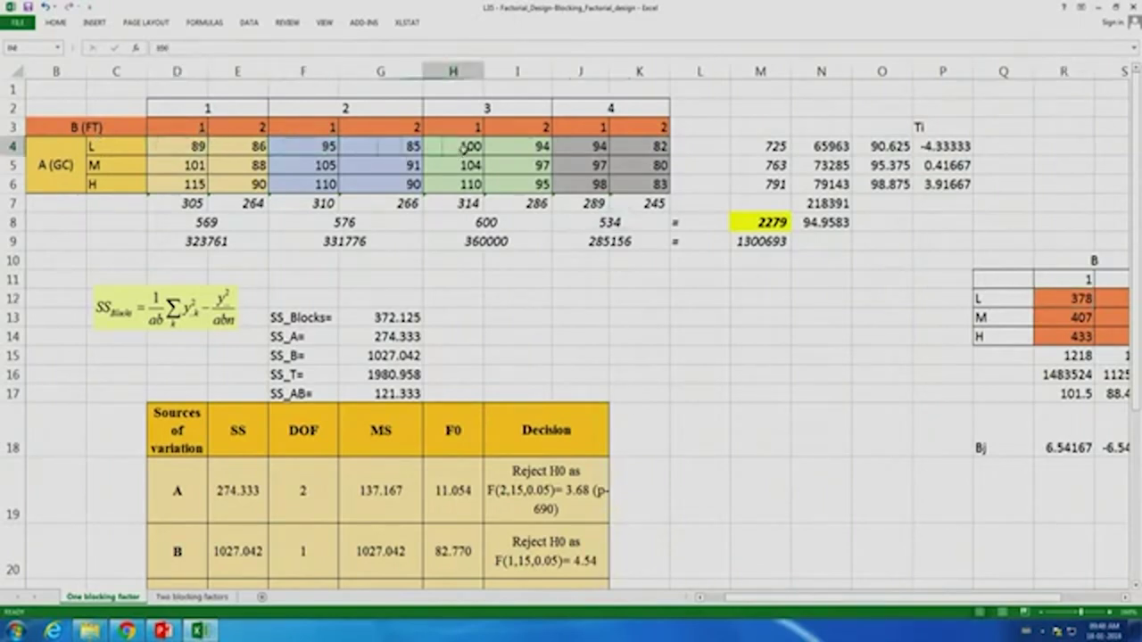
{"action": "left_click", "coordinate": [600, 150]}
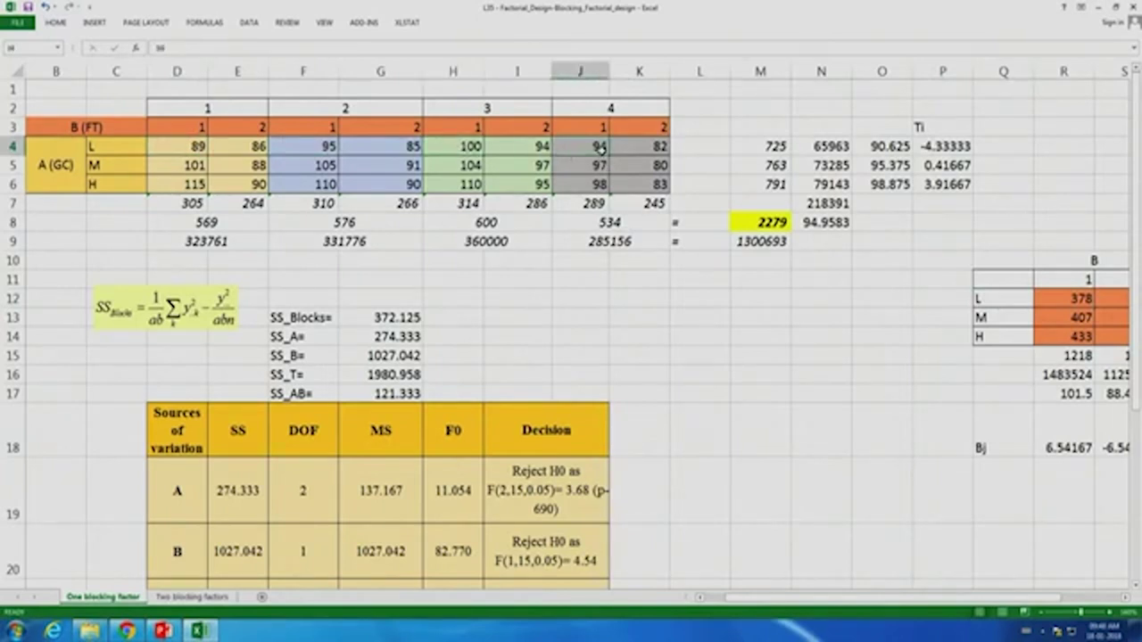
{"action": "left_click", "coordinate": [773, 378]}
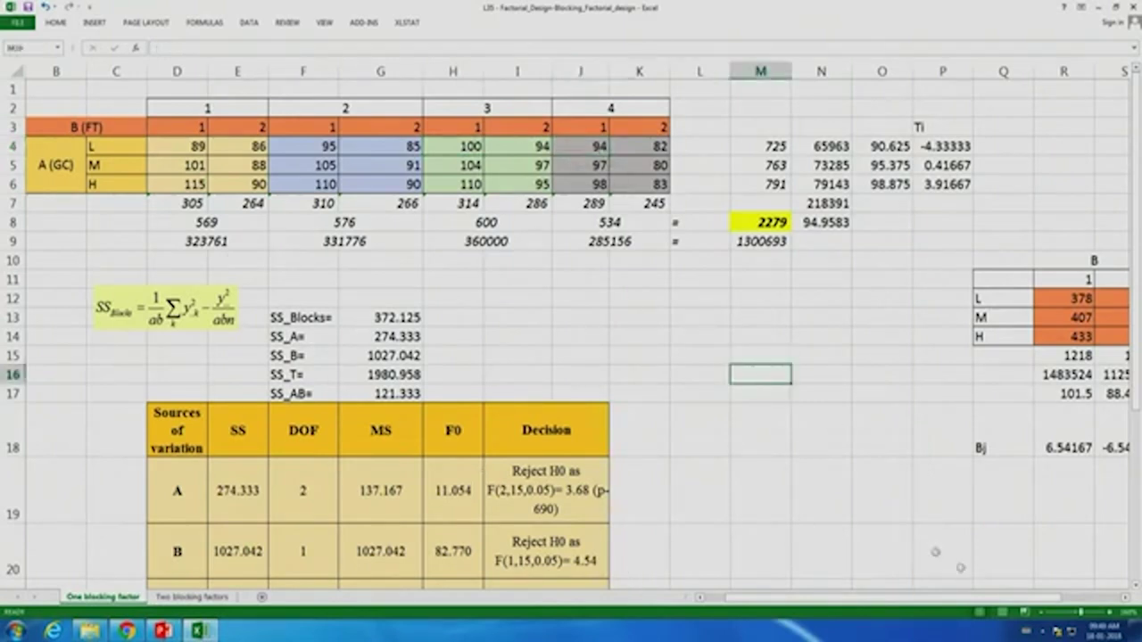
Inspect the SUM formula in R12 and trace its references to D4, F4, H4 and J4.
{"action": "left_click_drag", "start_coordinate": [1039, 599], "coordinate": [1097, 600]}
{"action": "double_click", "coordinate": [883, 304]}
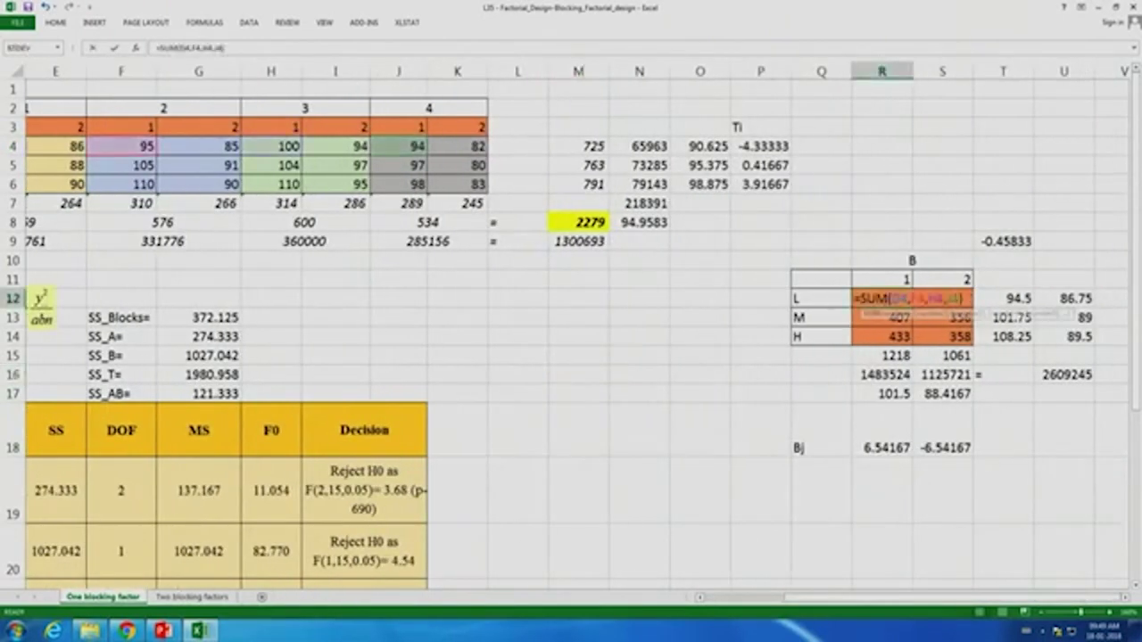
{"action": "left_click_drag", "start_coordinate": [794, 597], "coordinate": [714, 600]}
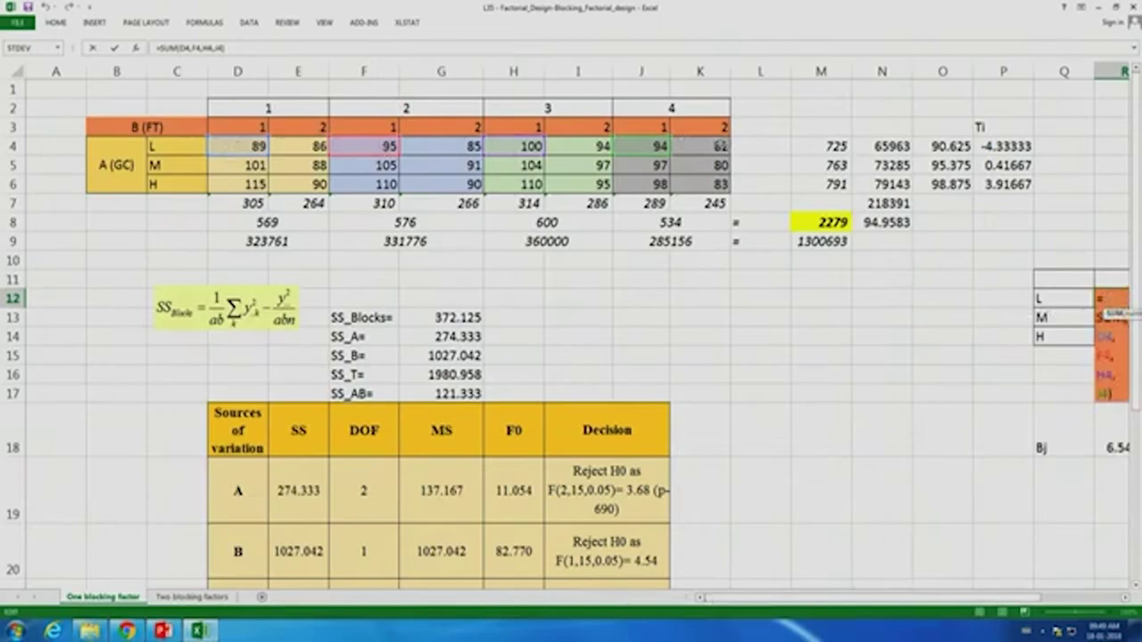
{"action": "left_click_drag", "start_coordinate": [789, 598], "coordinate": [830, 595]}
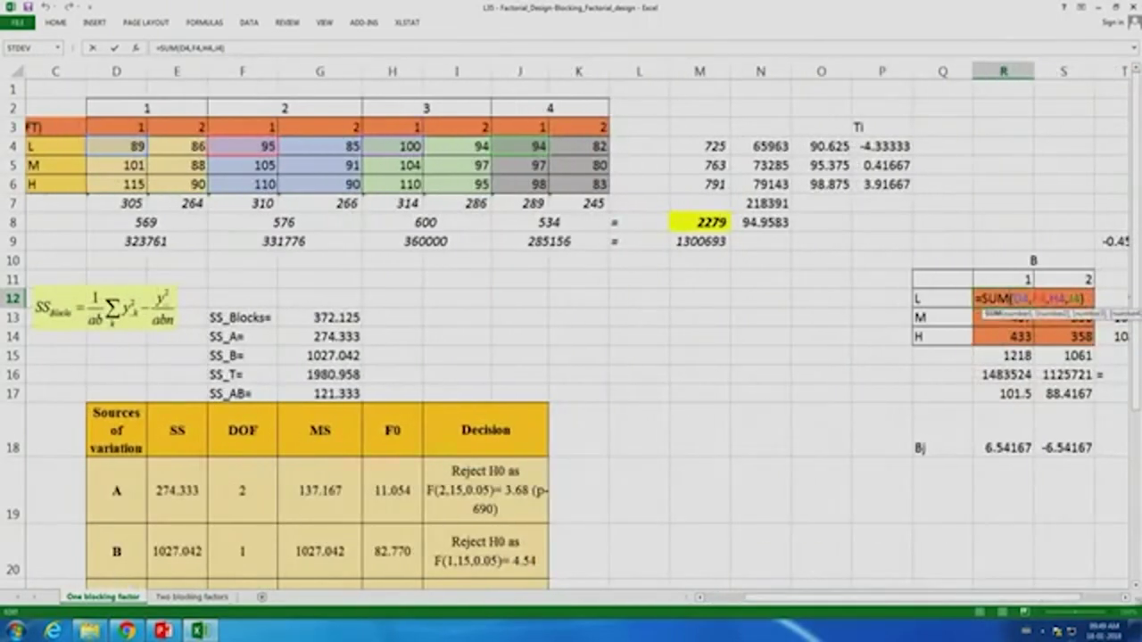
{"action": "left_click", "coordinate": [1125, 599]}
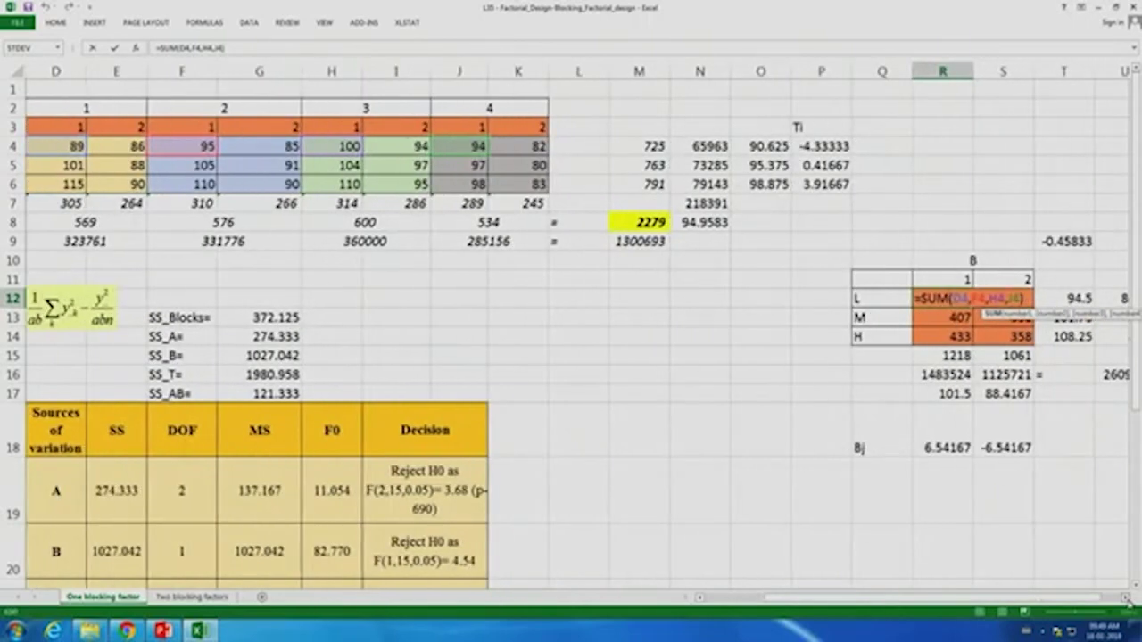
{"action": "left_click", "coordinate": [1126, 599]}
{"action": "key", "text": "Return"}
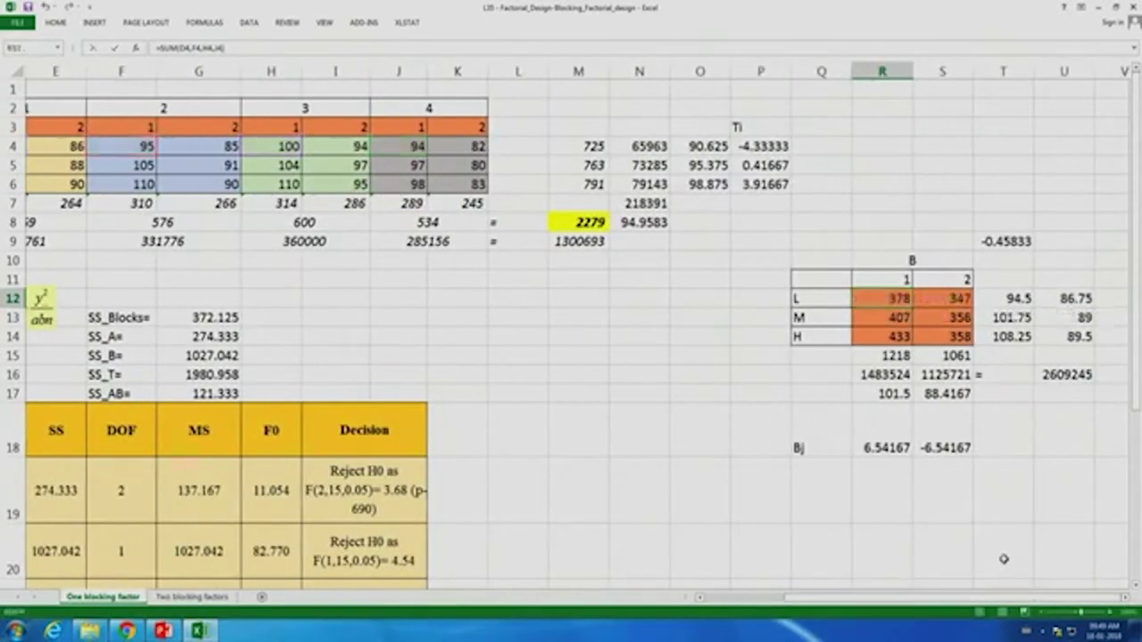
Clear T9 and calculate the interaction effect of the L, level 1 combination in T8 with =T12-O4-R17+N8.
{"action": "left_click", "coordinate": [1030, 499]}
{"action": "left_click", "coordinate": [1011, 304]}
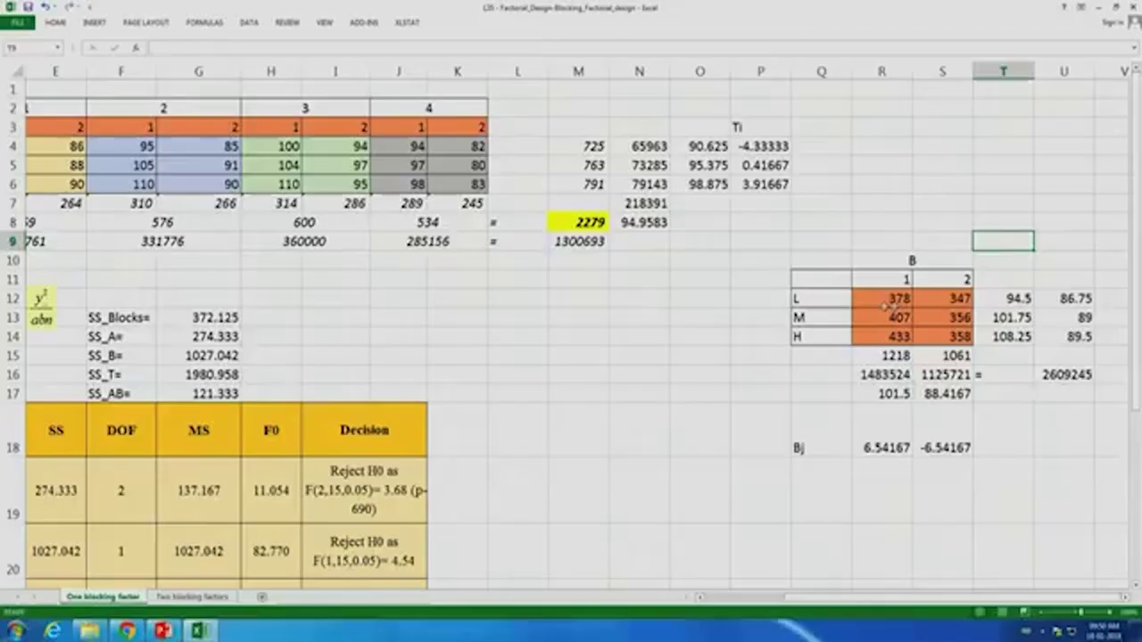
{"action": "left_click", "coordinate": [1014, 298]}
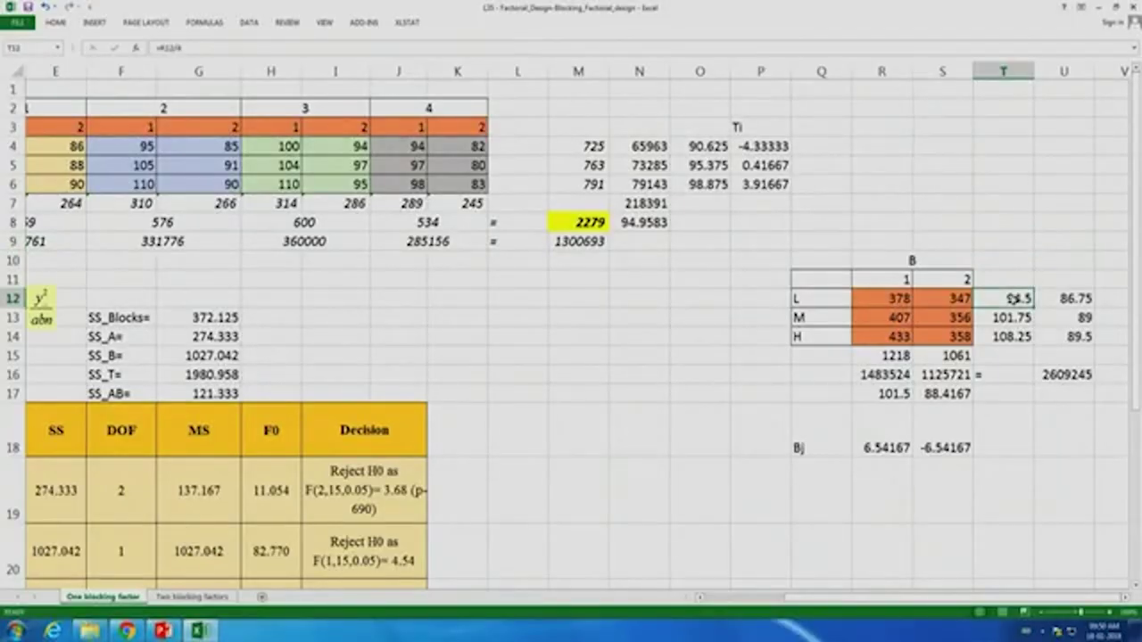
{"action": "left_click", "coordinate": [1000, 223]}
{"action": "type", "text": "="}
{"action": "left_click", "coordinate": [1015, 299]}
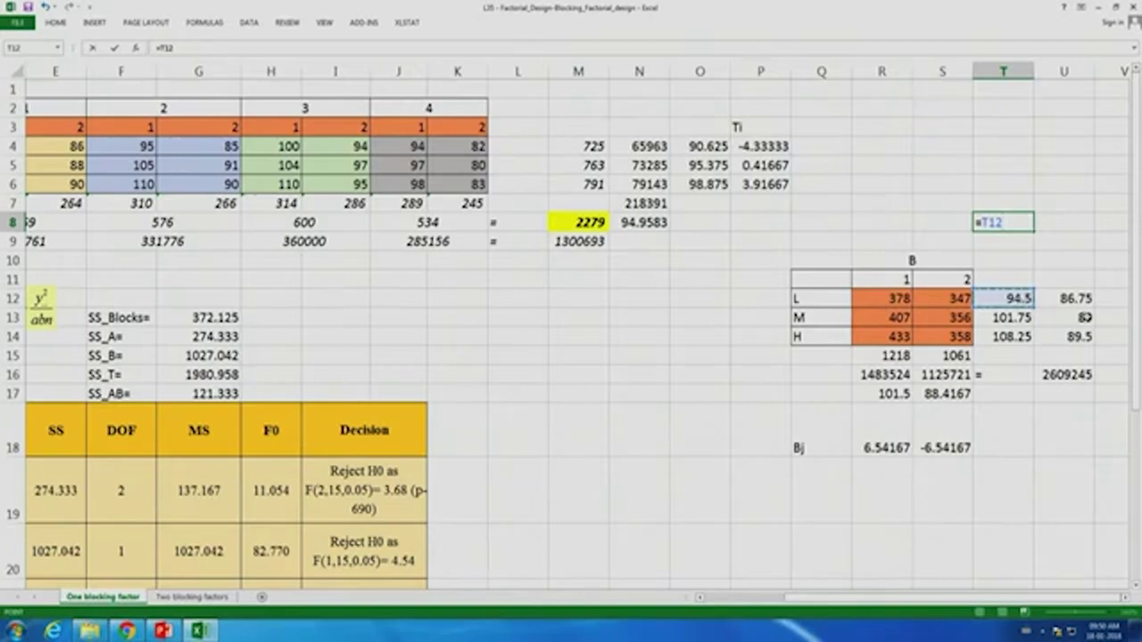
{"action": "type", "text": "-"}
{"action": "left_click", "coordinate": [700, 148]}
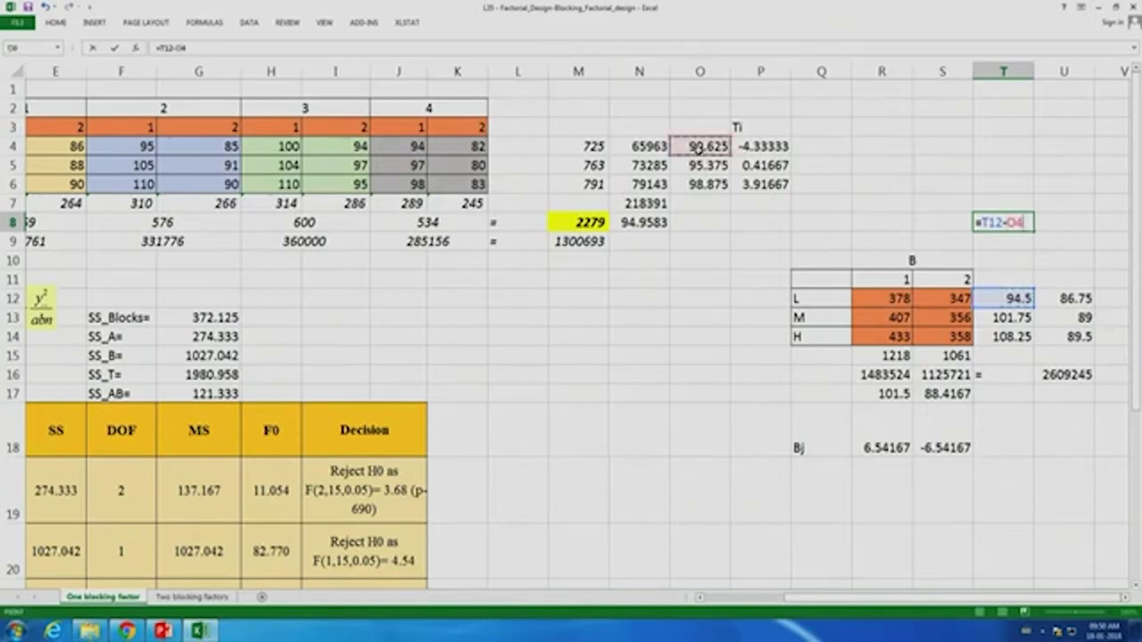
{"action": "type", "text": "-"}
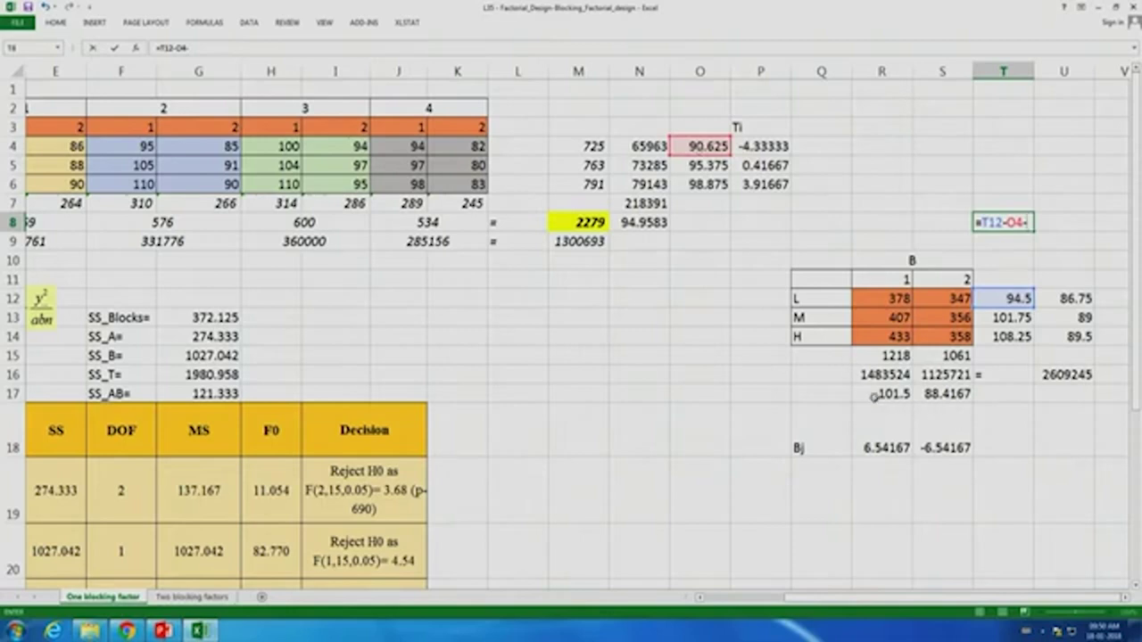
{"action": "left_click", "coordinate": [876, 392]}
{"action": "type", "text": "+"}
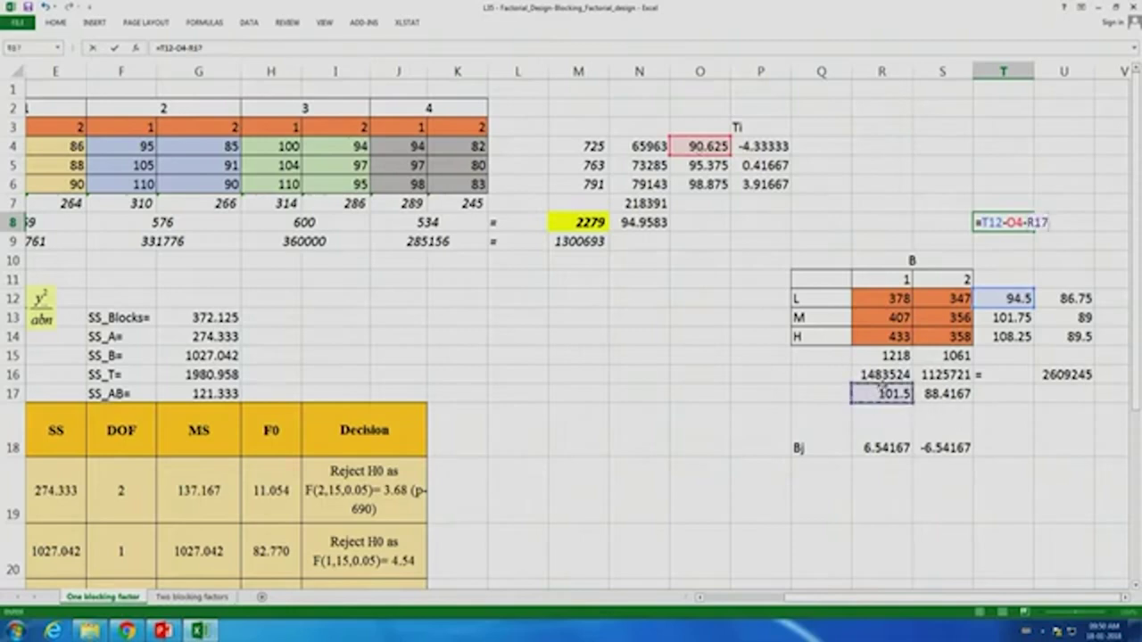
{"action": "left_click", "coordinate": [652, 225]}
{"action": "key", "text": "Return"}
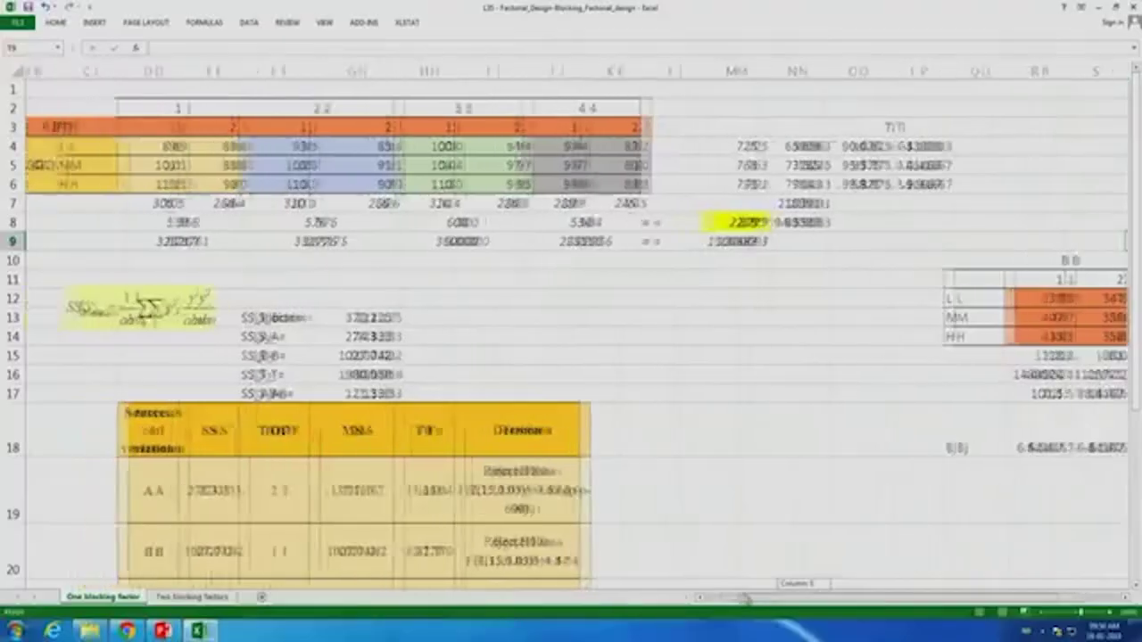
Examine the SS_T formula in G16 and the total of squared observations in N7 that it references.
{"action": "left_click_drag", "start_coordinate": [745, 600], "coordinate": [705, 597]}
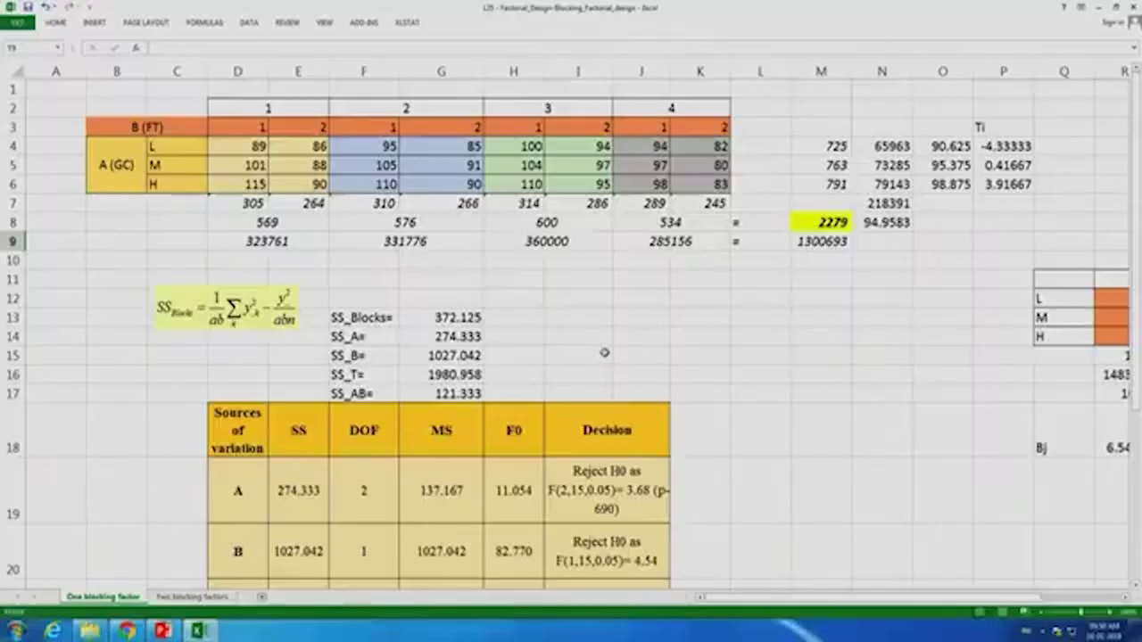
{"action": "left_click", "coordinate": [603, 352]}
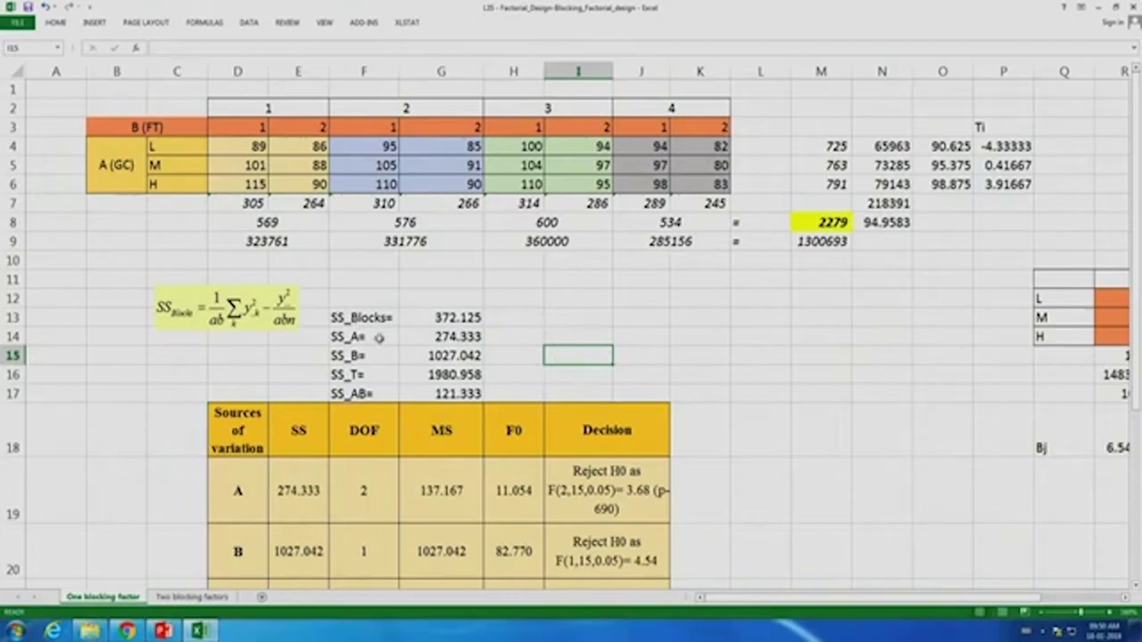
{"action": "left_click", "coordinate": [354, 374]}
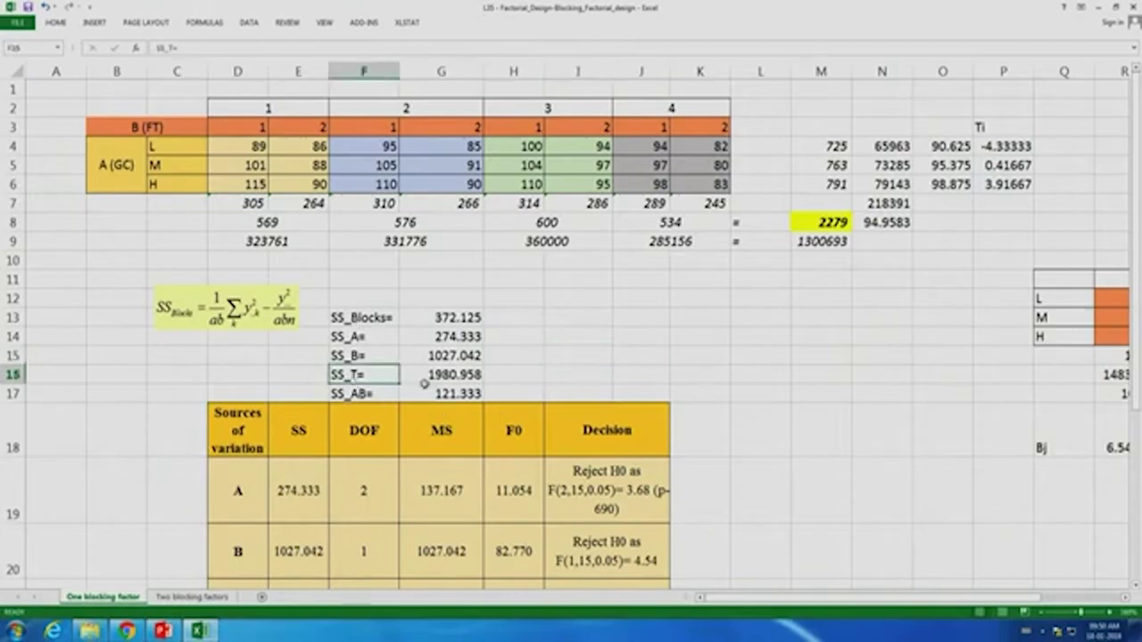
{"action": "double_click", "coordinate": [446, 375]}
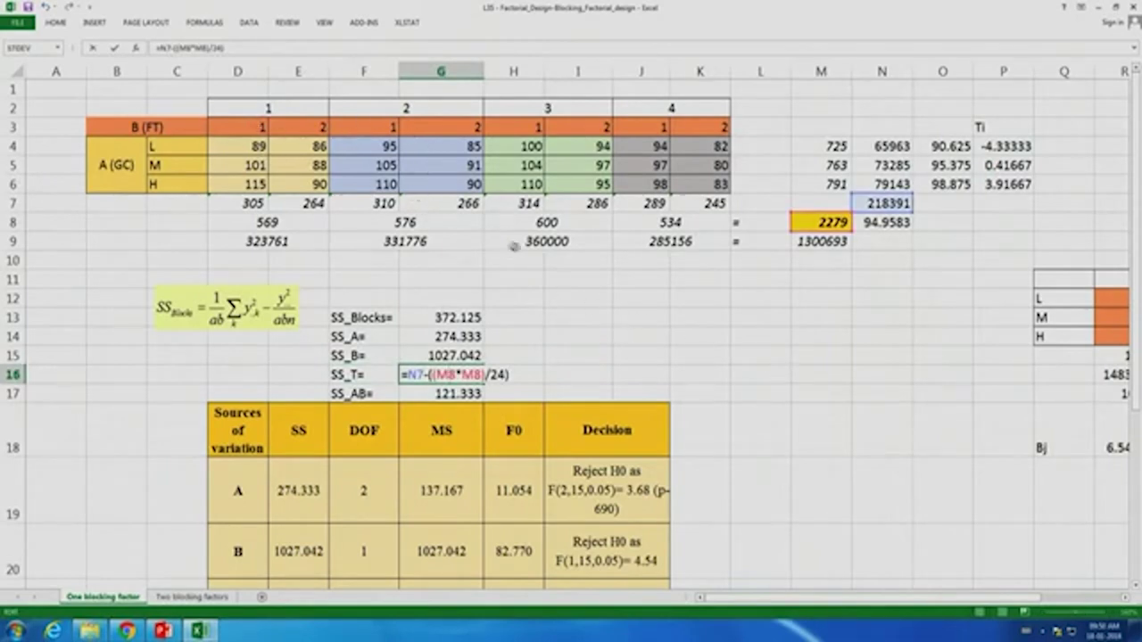
{"action": "left_click", "coordinate": [662, 373]}
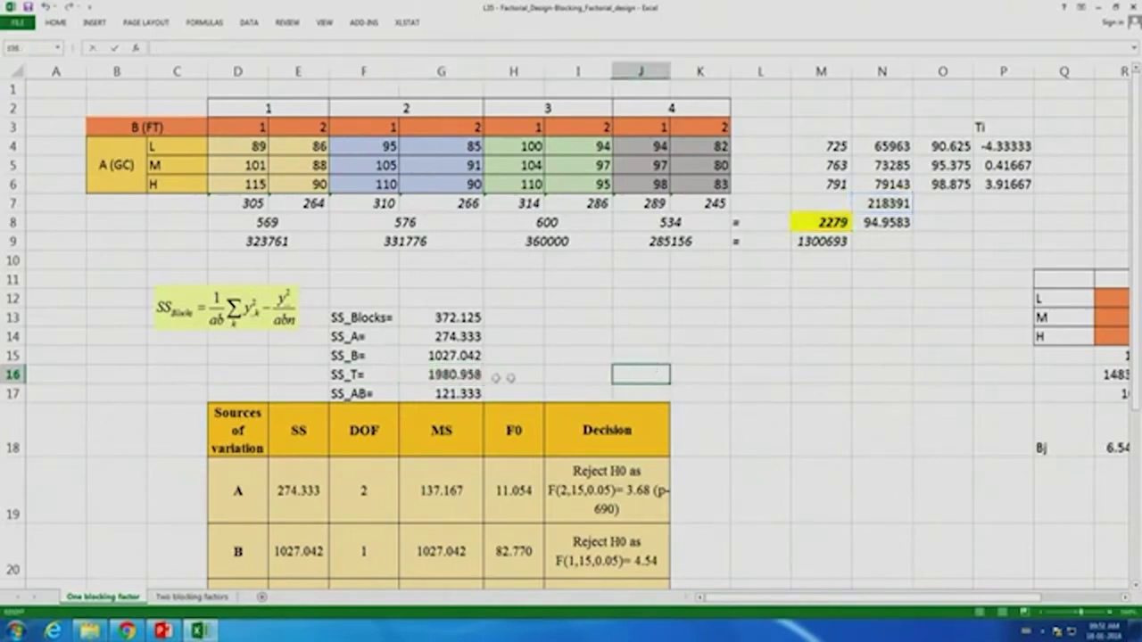
{"action": "double_click", "coordinate": [439, 374]}
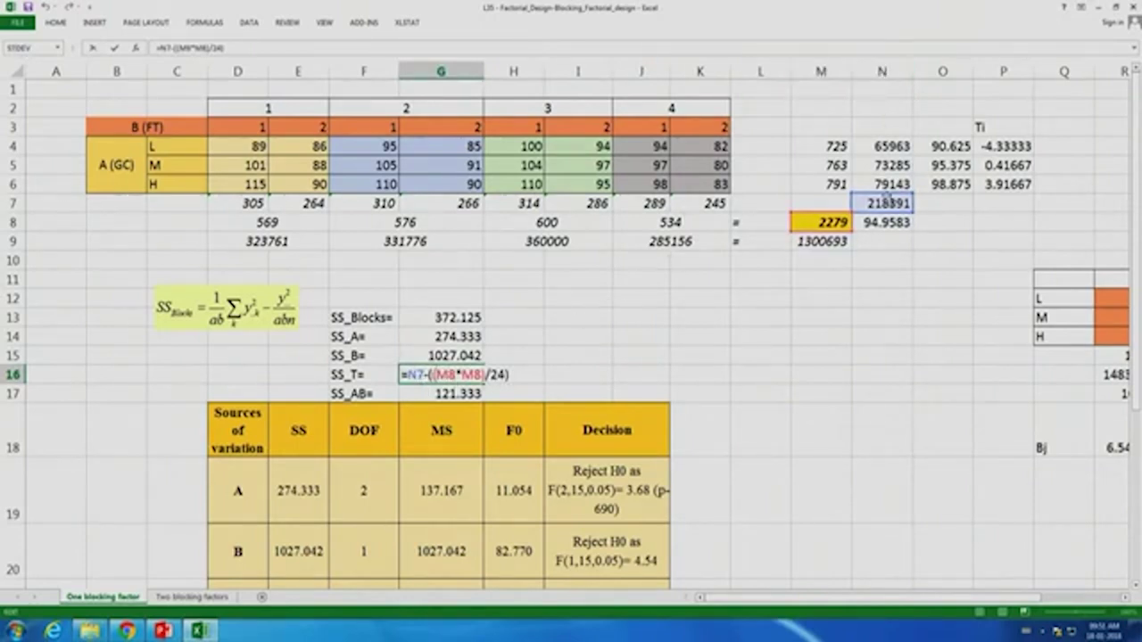
{"action": "left_click", "coordinate": [895, 259]}
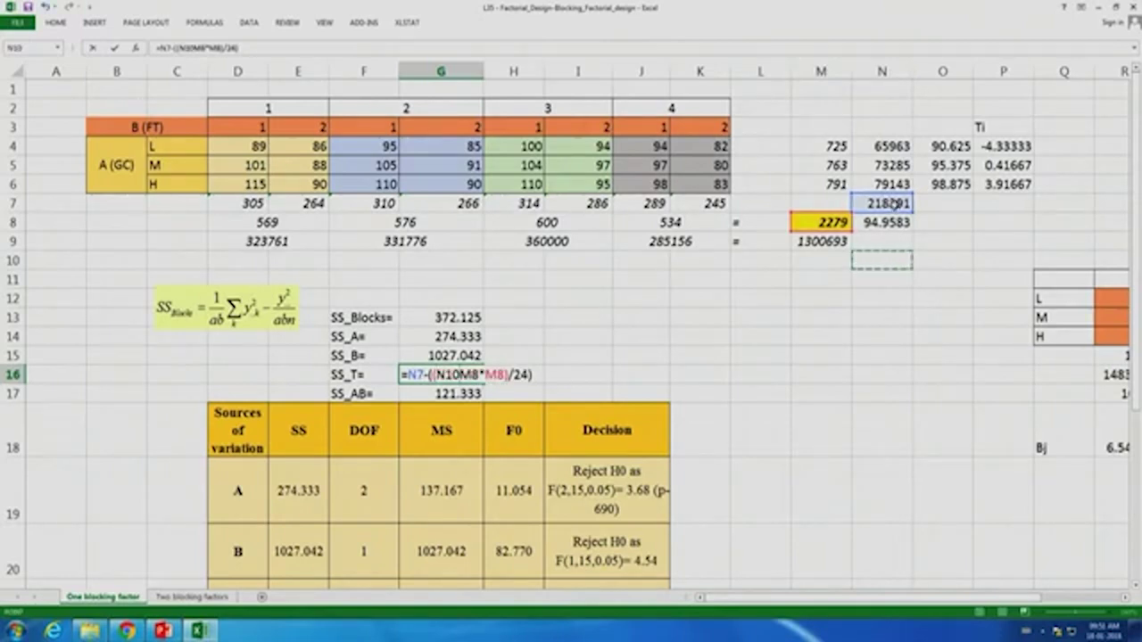
{"action": "key", "text": "BackSpace"}
{"action": "key", "text": "BackSpace"}
{"action": "key", "text": "BackSpace"}
{"action": "key", "text": "ctrl+Return"}
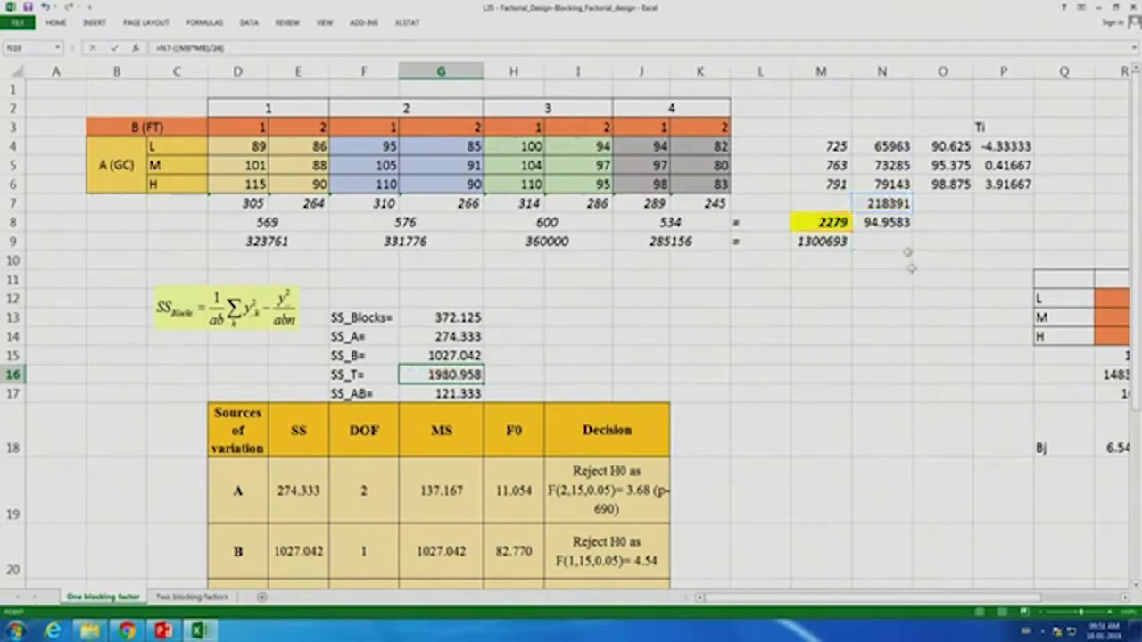
{"action": "double_click", "coordinate": [899, 203]}
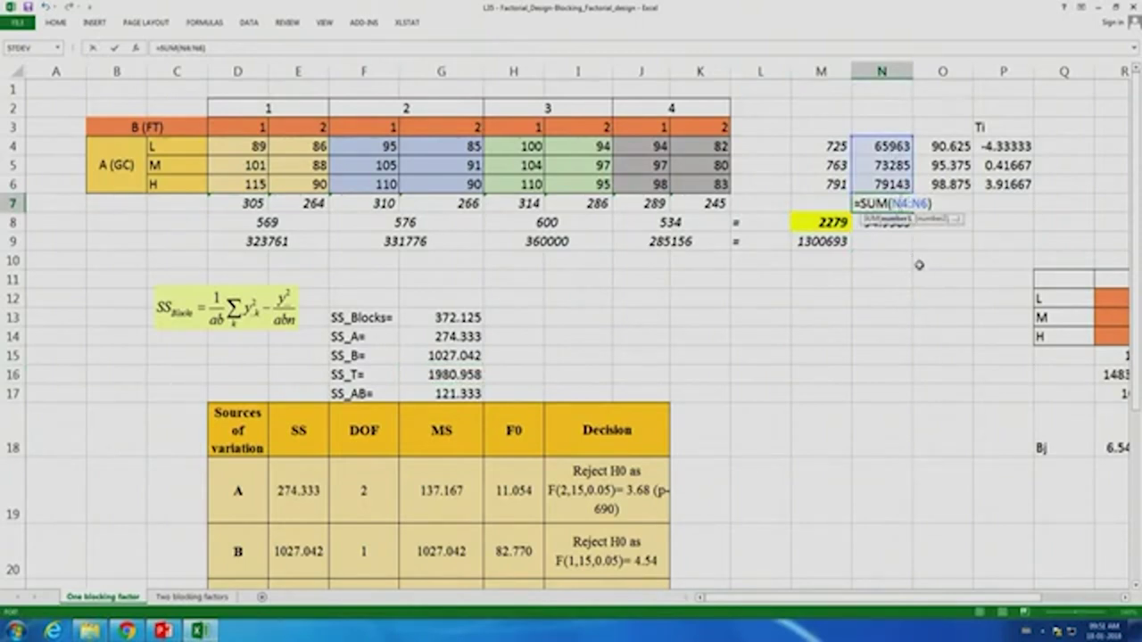
{"action": "key", "text": "Escape"}
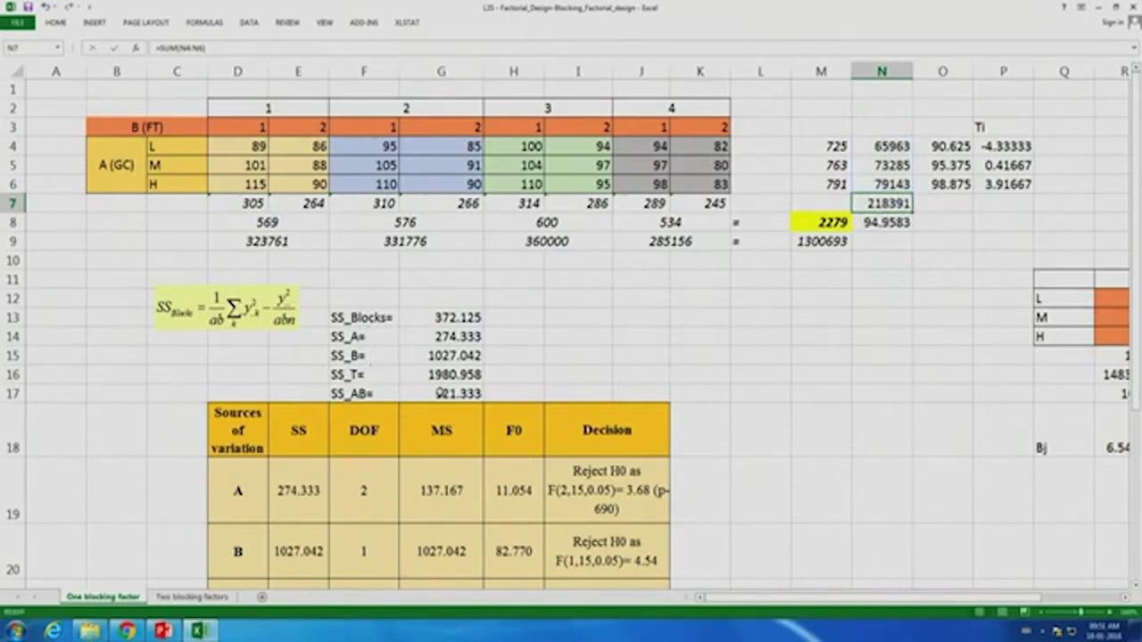
Examine the SS_Blocks formula in G13 and the sum of squared block totals in M9.
{"action": "left_click", "coordinate": [671, 325]}
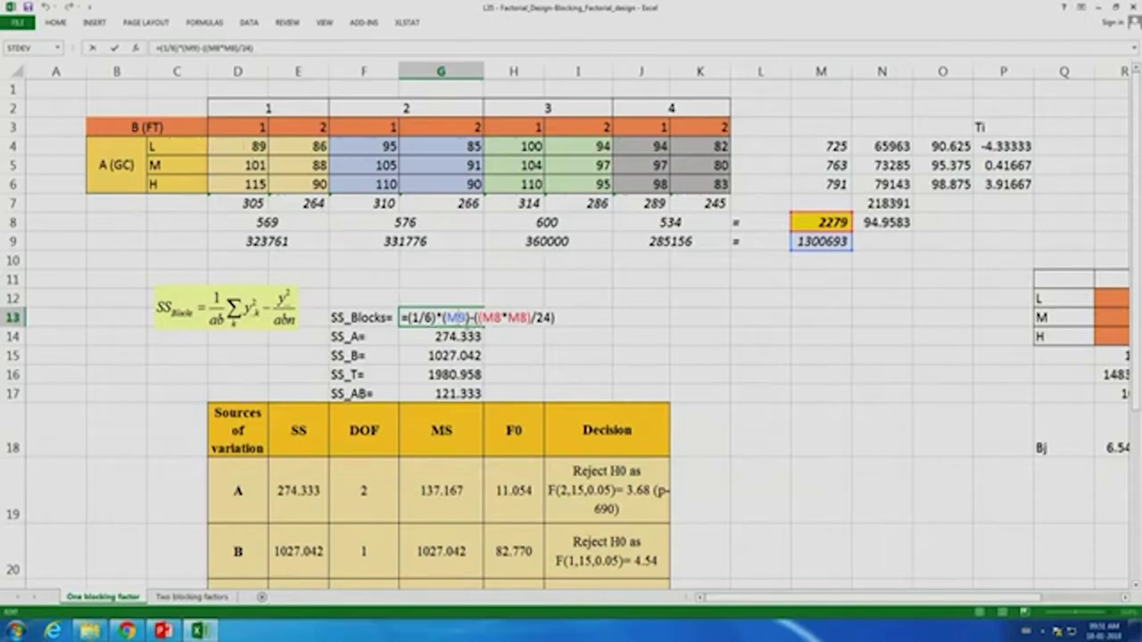
{"action": "key", "text": "Return"}
{"action": "left_click", "coordinate": [830, 245]}
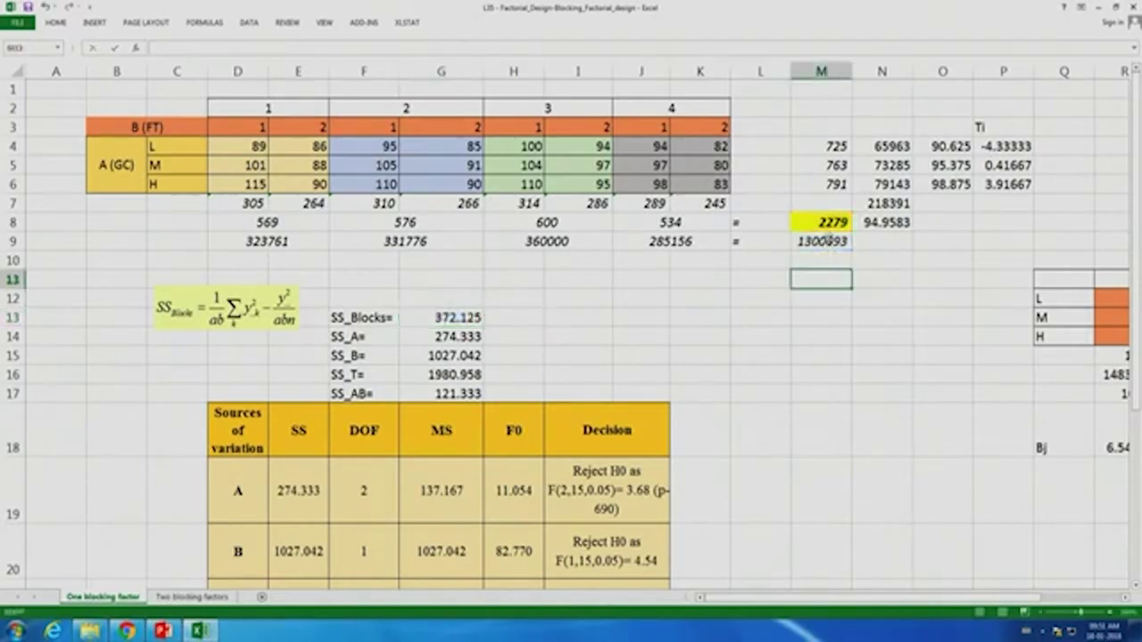
{"action": "double_click", "coordinate": [830, 243]}
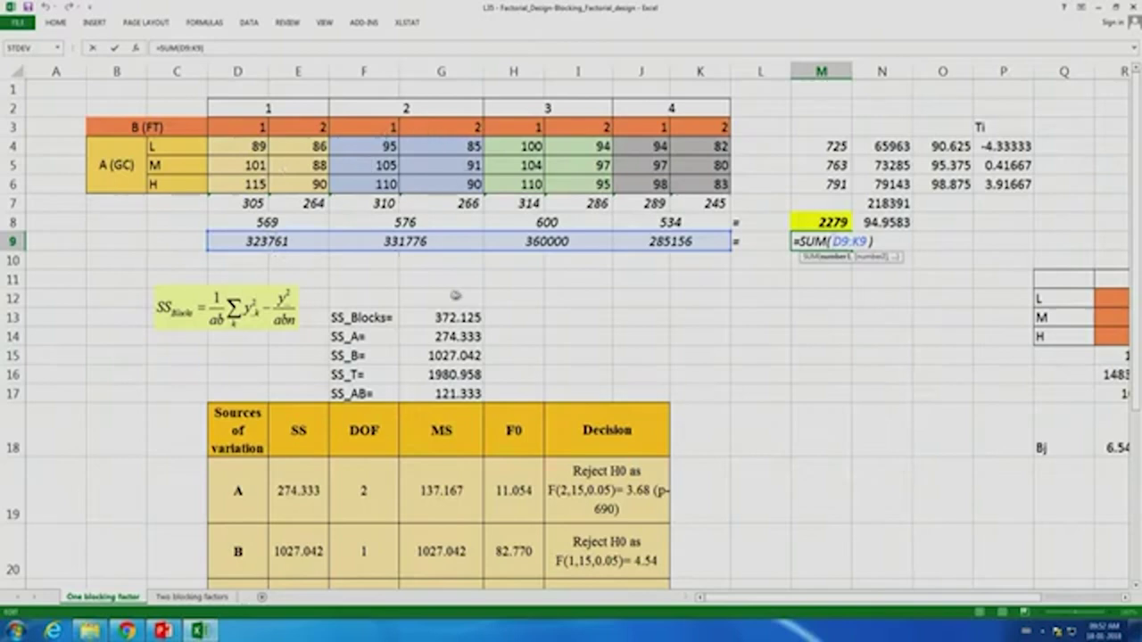
{"action": "key", "text": "ctrl+Return"}
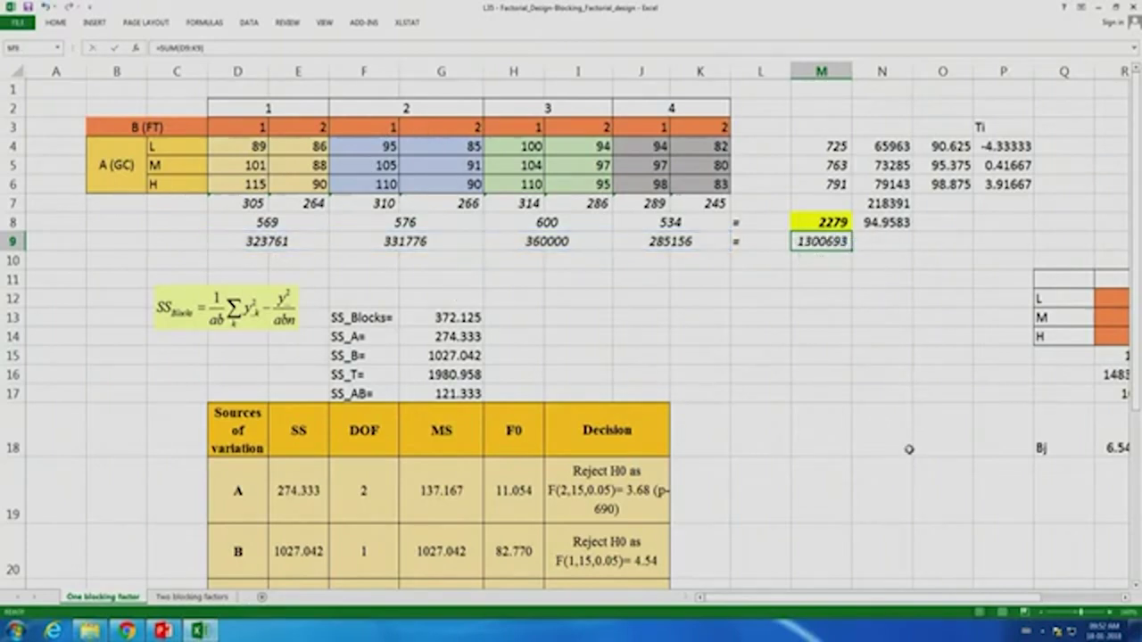